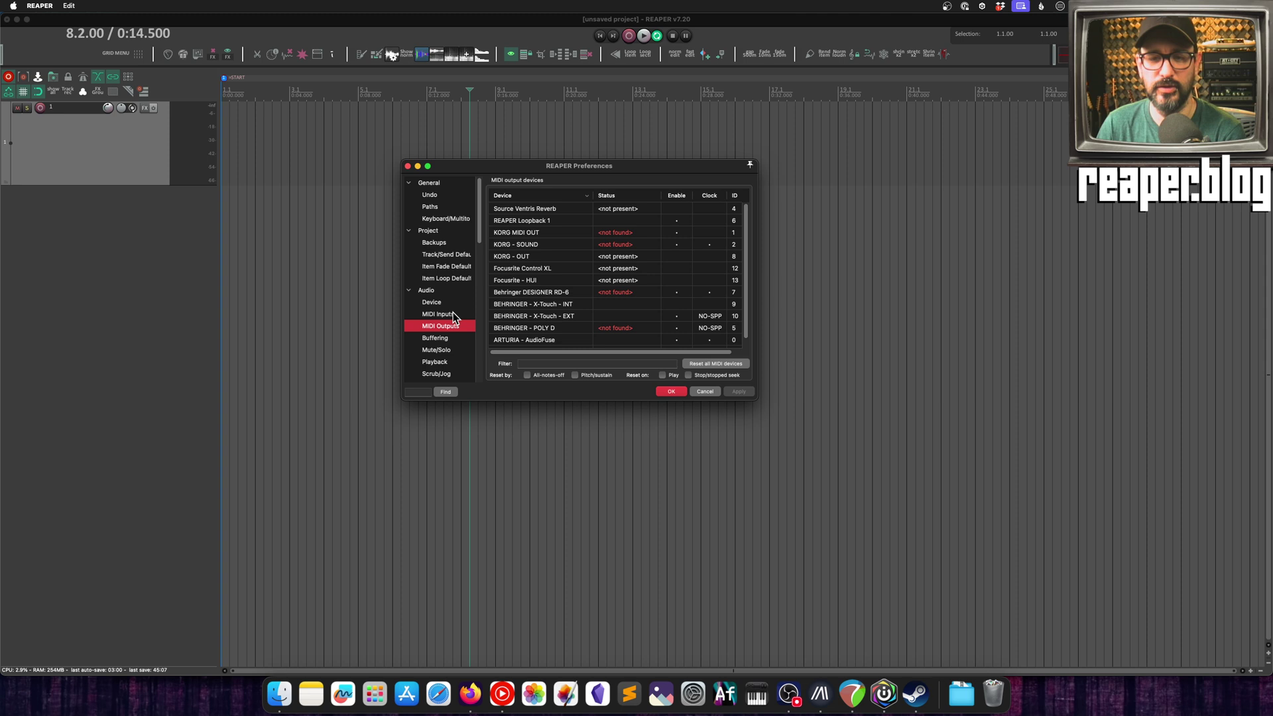
# - View the MIDI input devices in an enlarged Preferences window with a wider Input column, then return to MIDI outputs
pyautogui.click(439, 314)
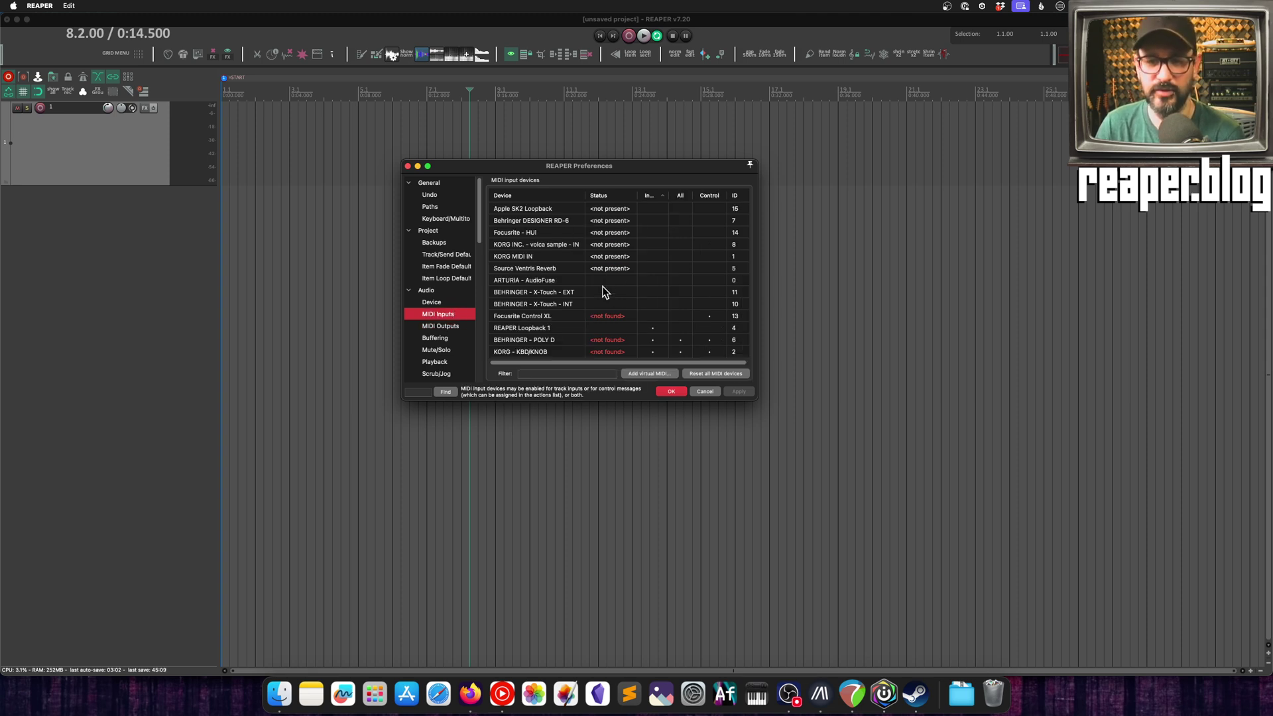
pyautogui.moveTo(751, 400); pyautogui.dragTo(875, 575)
pyautogui.moveTo(610, 165); pyautogui.dragTo(519, 76)
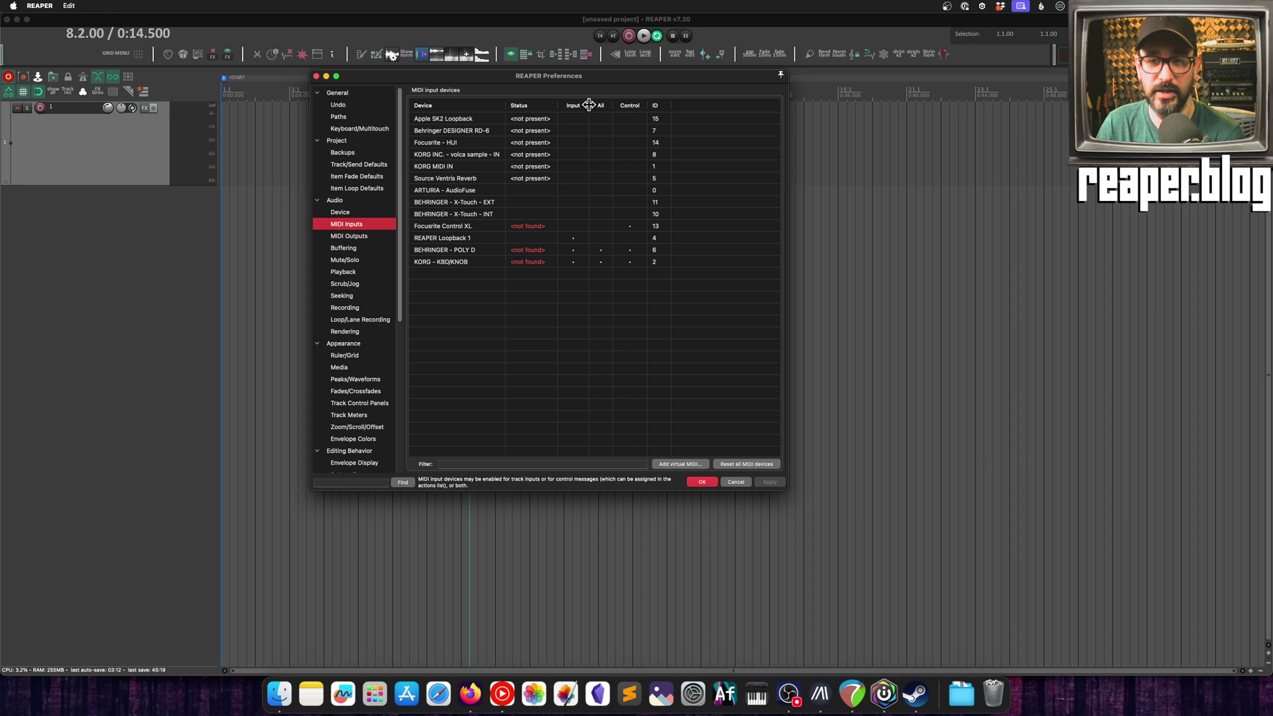
pyautogui.moveTo(590, 105); pyautogui.dragTo(607, 105)
pyautogui.press('Down')
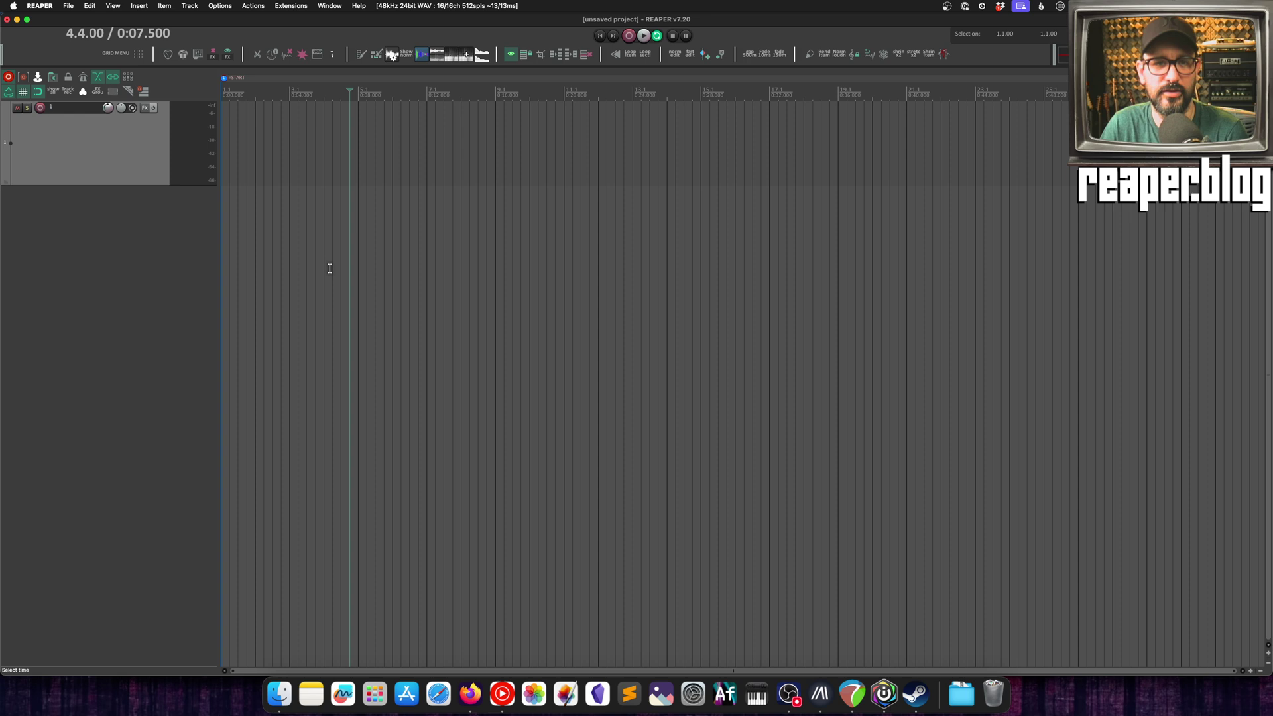
# - Open Customize toolbar... from the toolbar's context menu and reposition the editor
pyautogui.rightClick(62, 56)
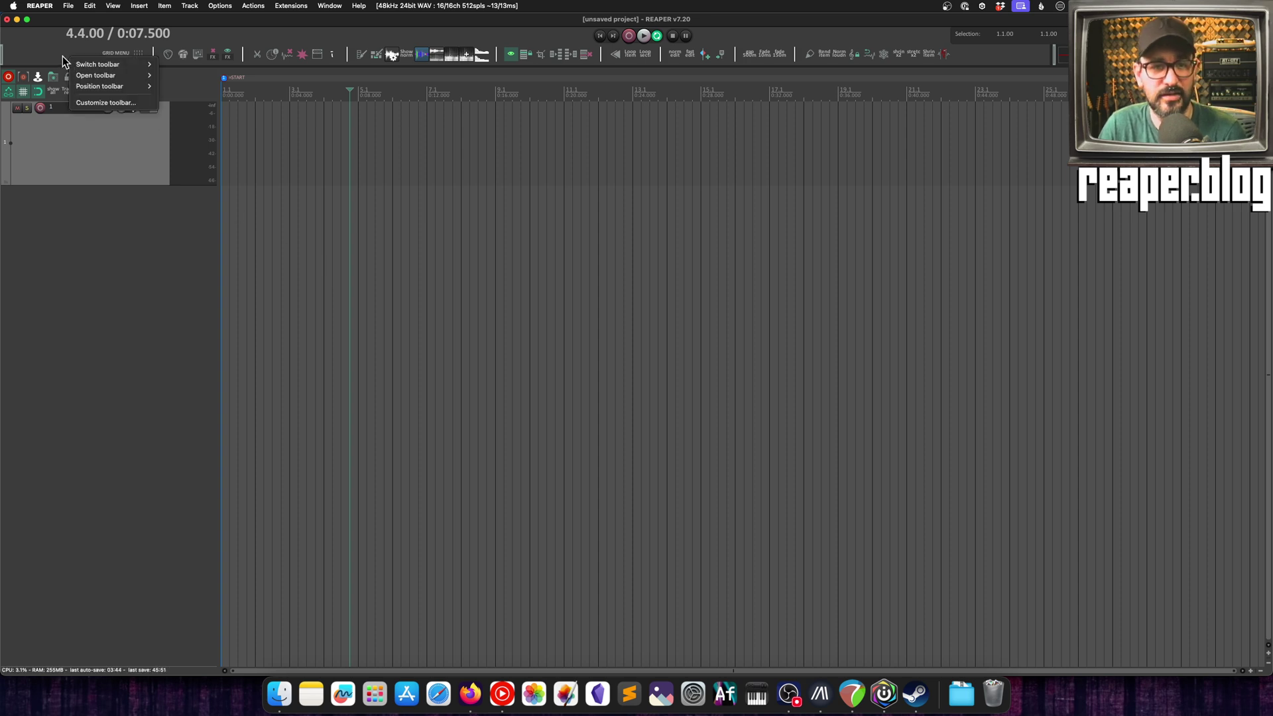
pyautogui.click(152, 201)
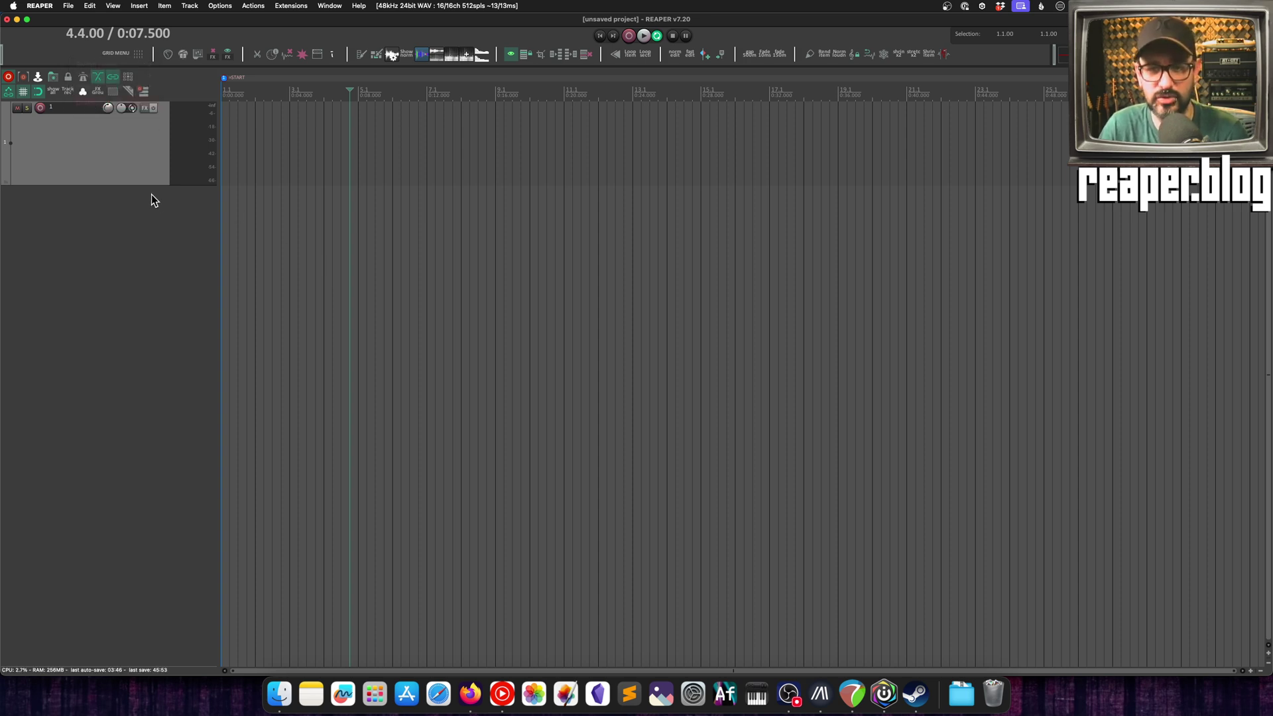
pyautogui.moveTo(639, 130); pyautogui.dragTo(515, 99)
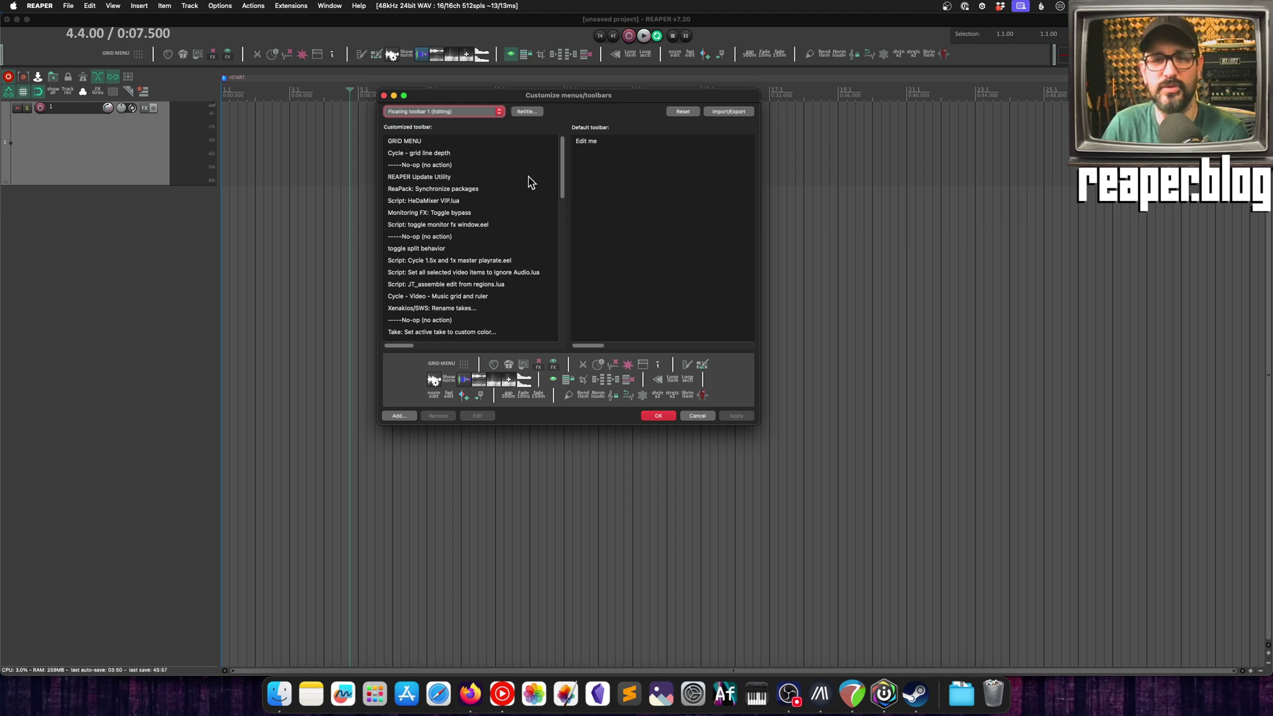
# - Multi-select several toolbar entries, including Monitoring FX: Toggle bypass, then select only No-op (no action)
pyautogui.click(455, 154)
pyautogui.keyDown('shift'); pyautogui.click(462, 177); pyautogui.keyUp('shift')
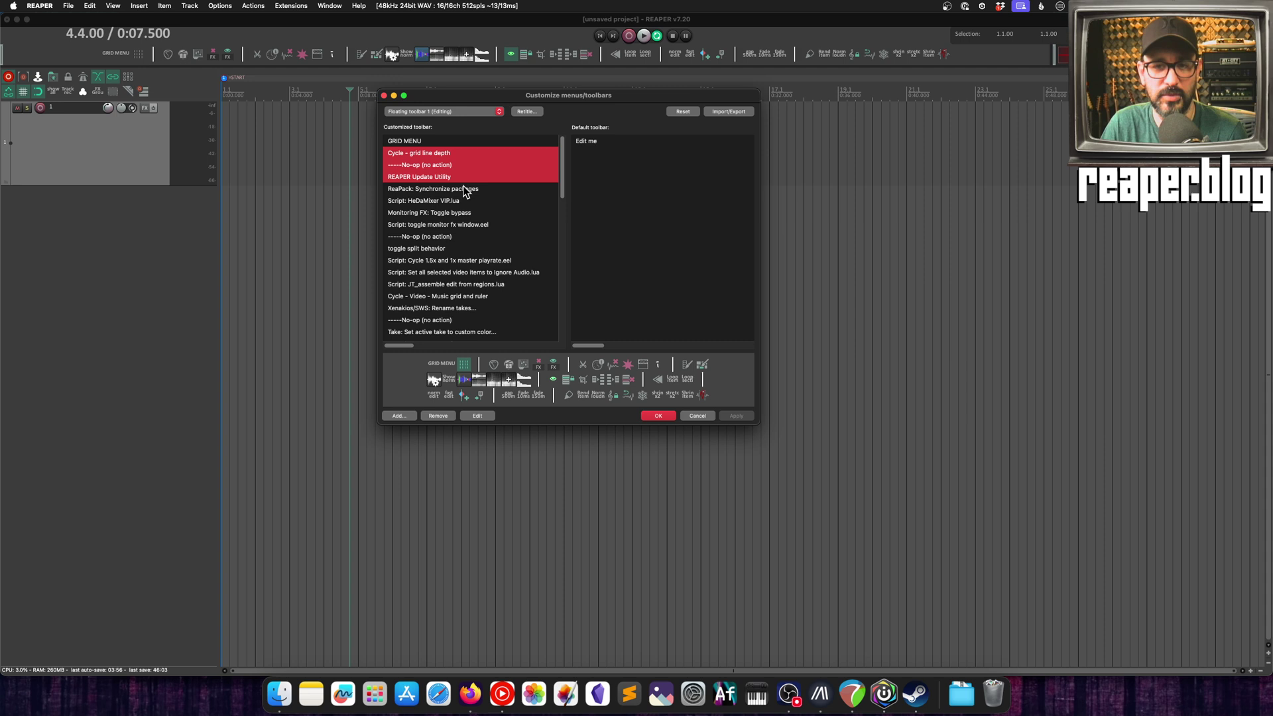
pyautogui.keyDown('super'); pyautogui.click(472, 225); pyautogui.keyUp('super')
pyautogui.keyDown('super'); pyautogui.click(491, 212); pyautogui.keyUp('super')
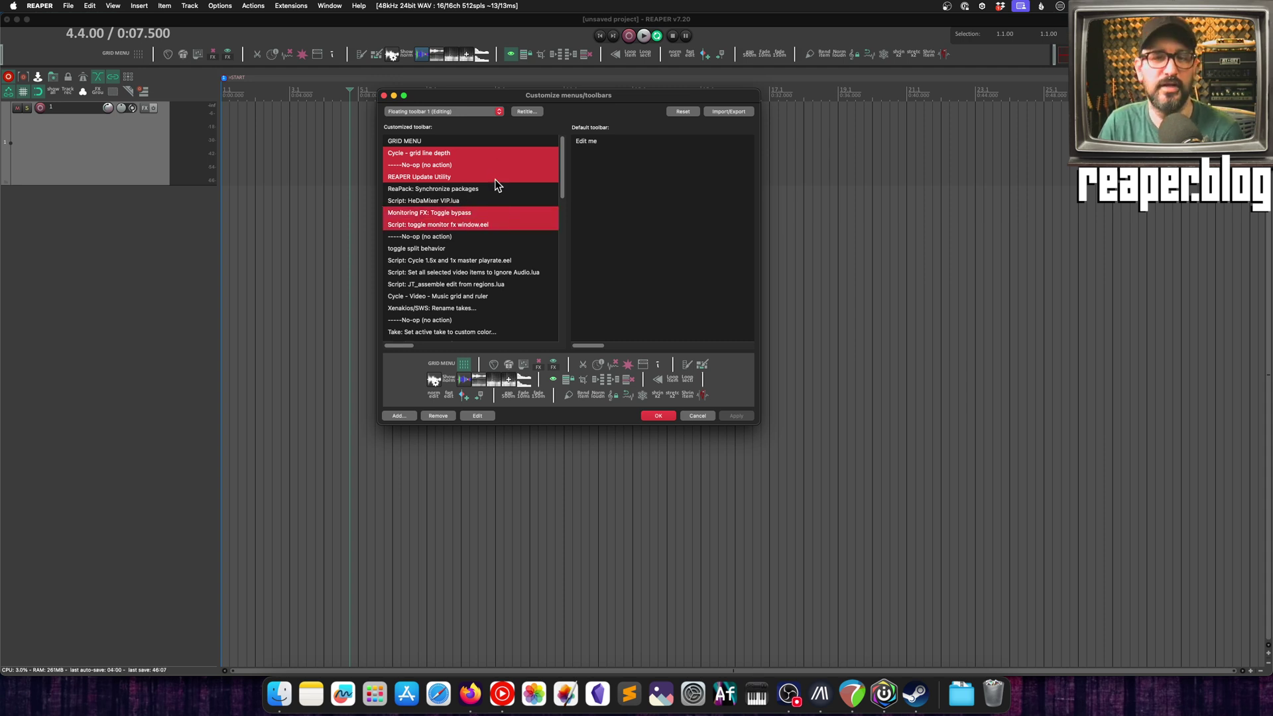
pyautogui.click(496, 237)
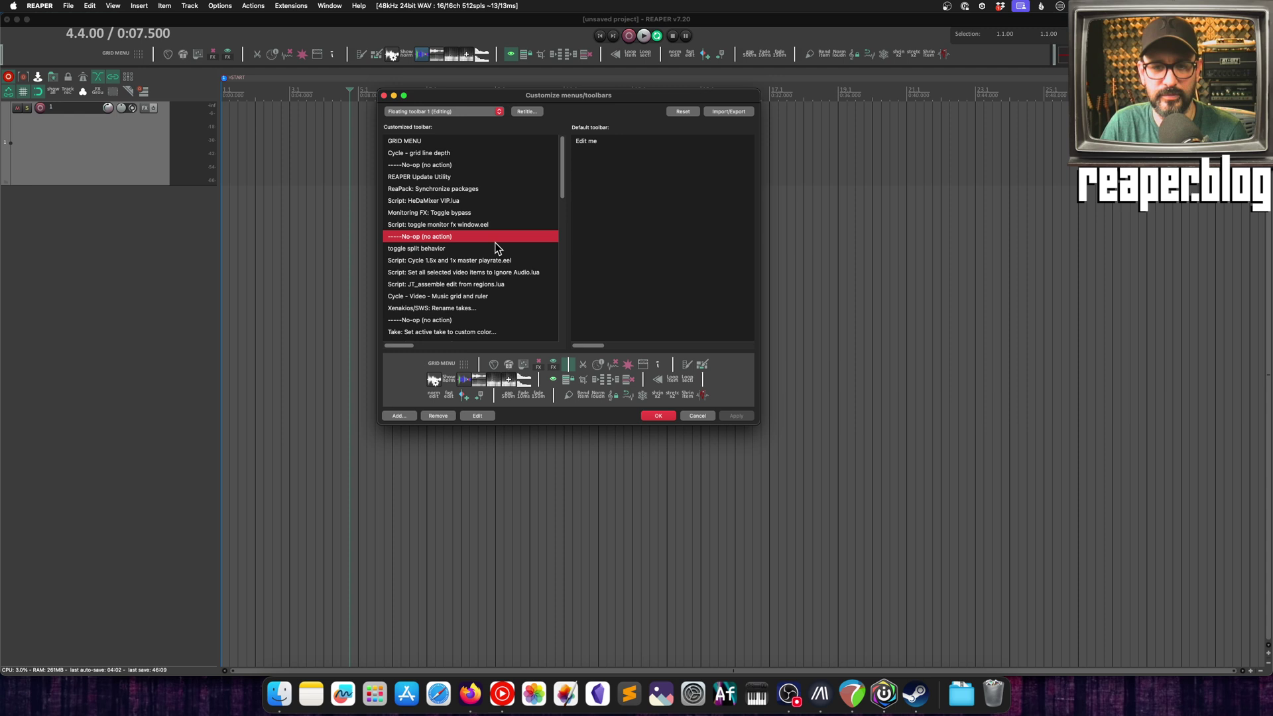
# - Bring up the Select toolbar icon window and close it without choosing an icon
pyautogui.click(478, 373)
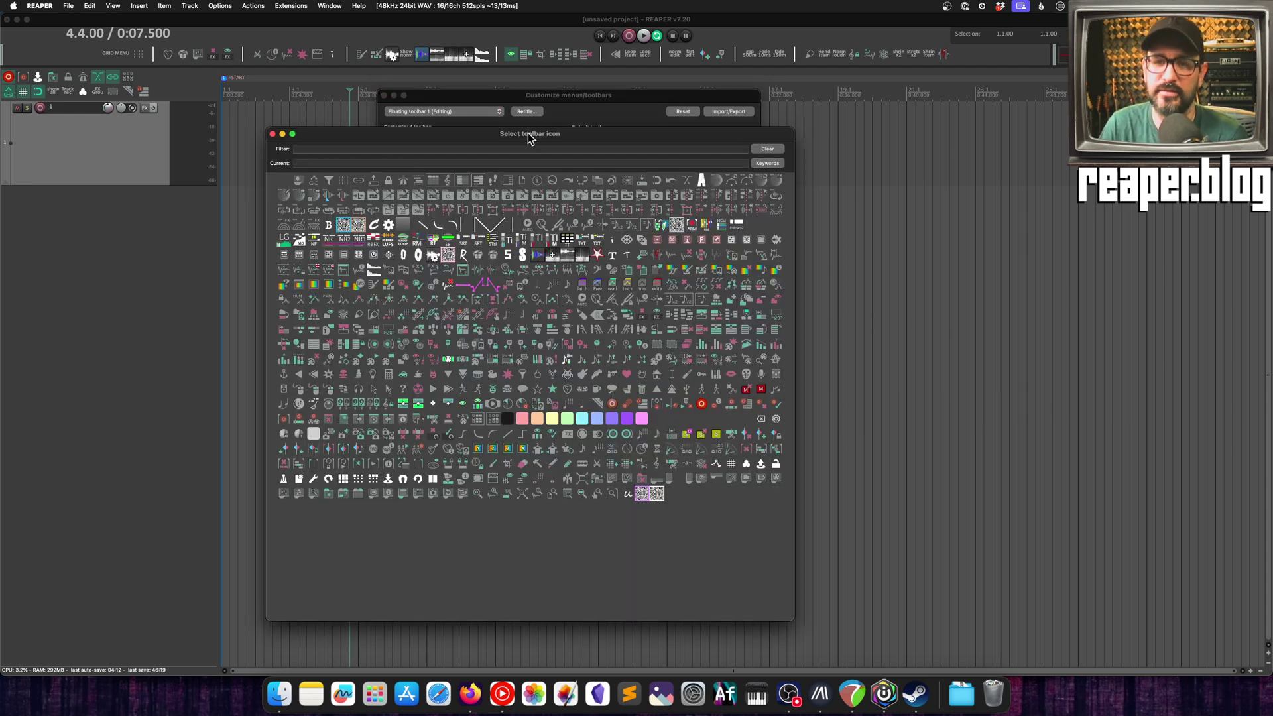
pyautogui.moveTo(528, 137); pyautogui.dragTo(542, 134)
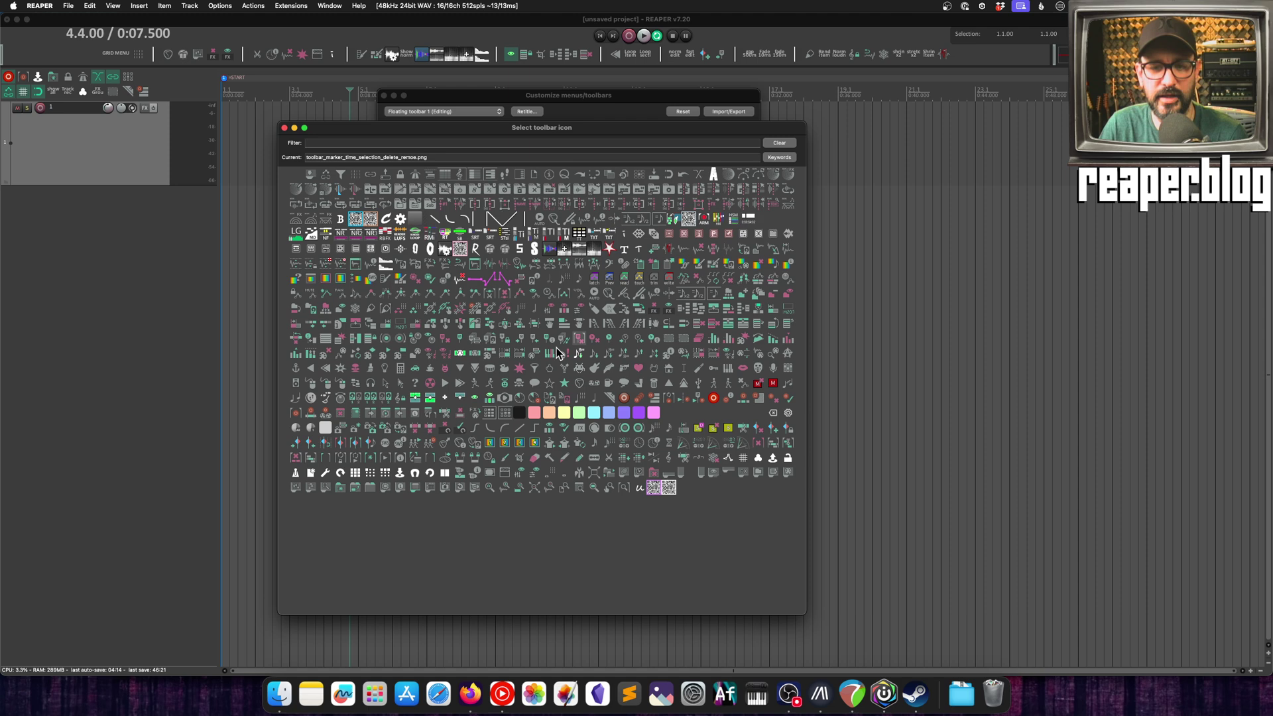
pyautogui.click(284, 129)
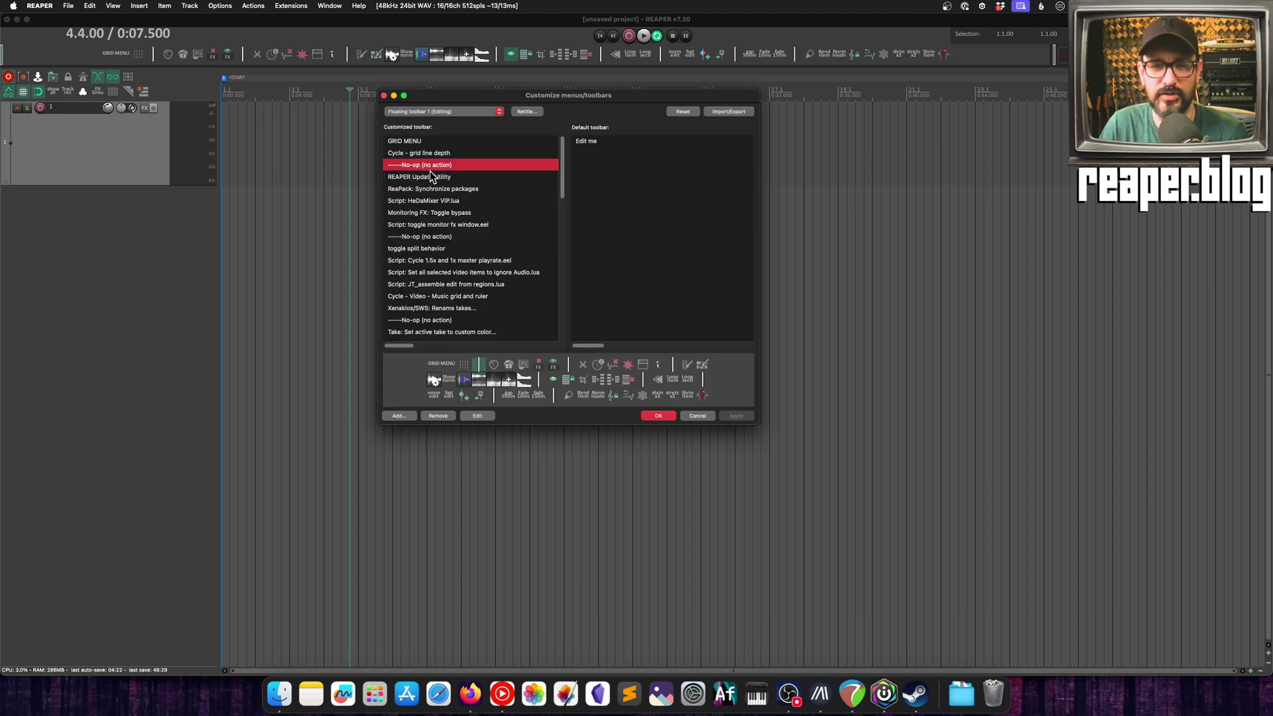
# - Browse the No-op entry's Set tooltip/text icon Mode list, keeping Image icon, then cancel
pyautogui.rightClick(432, 166)
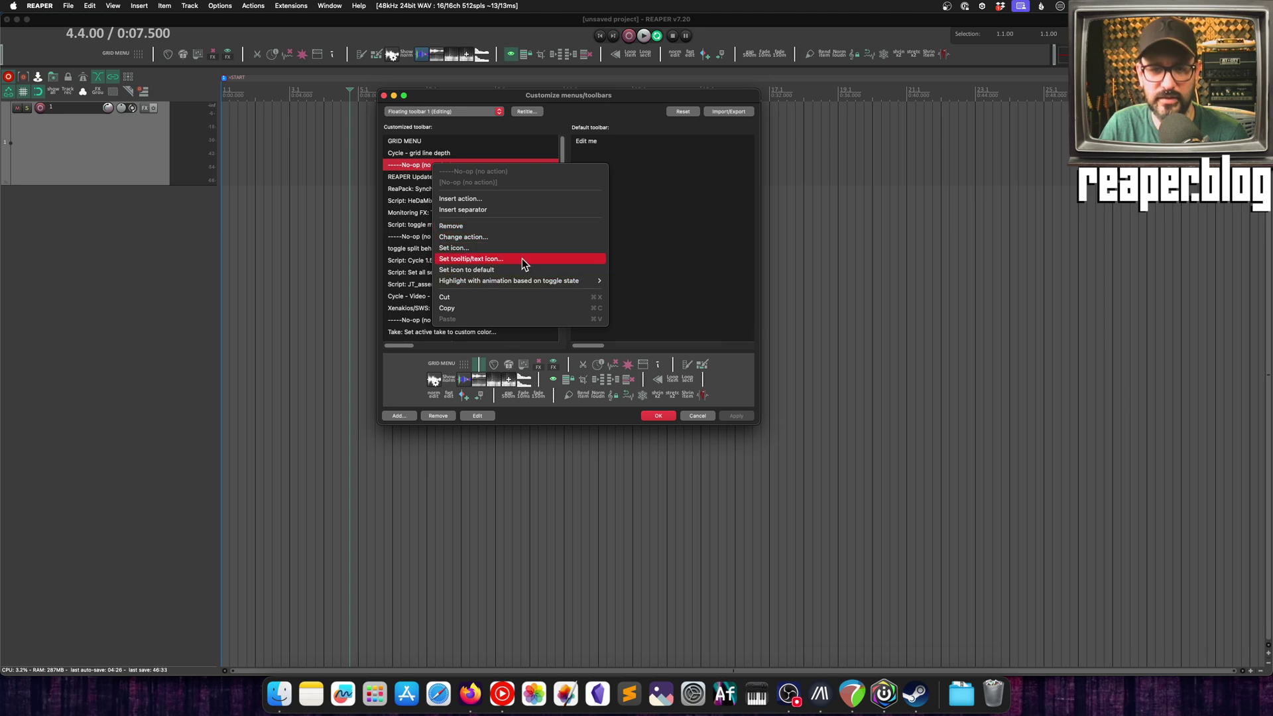
pyautogui.click(483, 260)
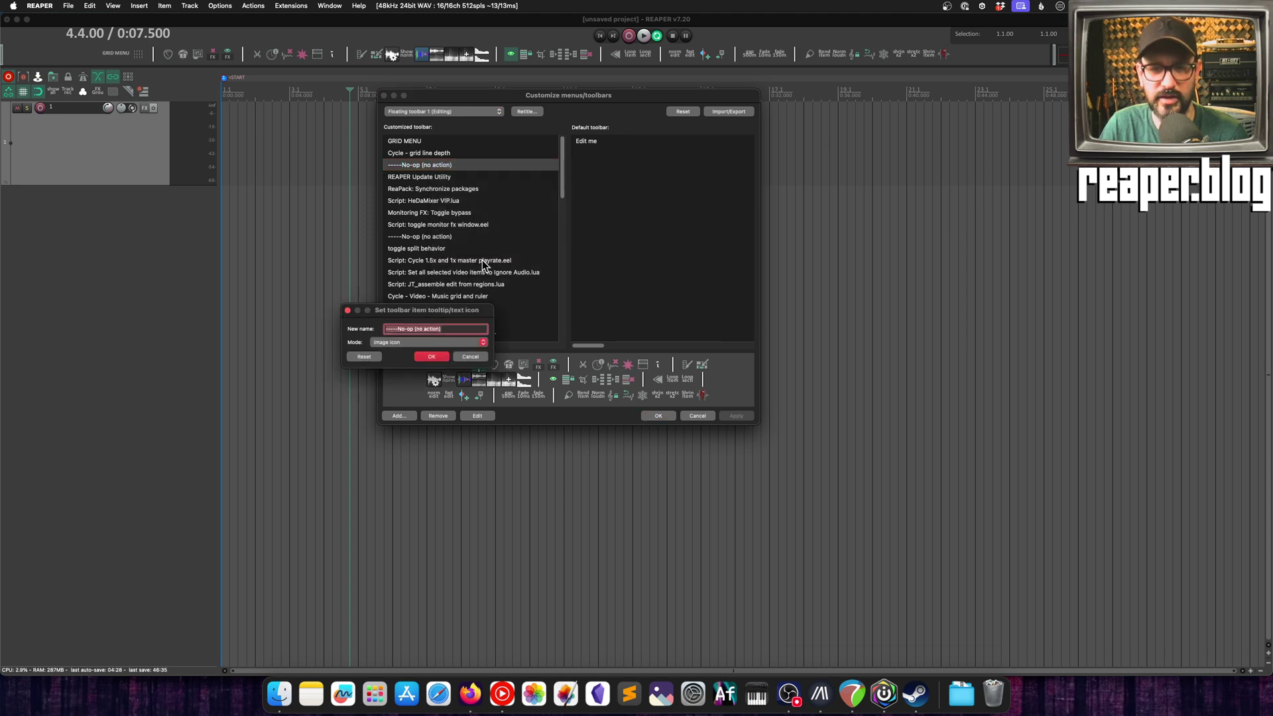
pyautogui.moveTo(427, 309); pyautogui.dragTo(482, 212)
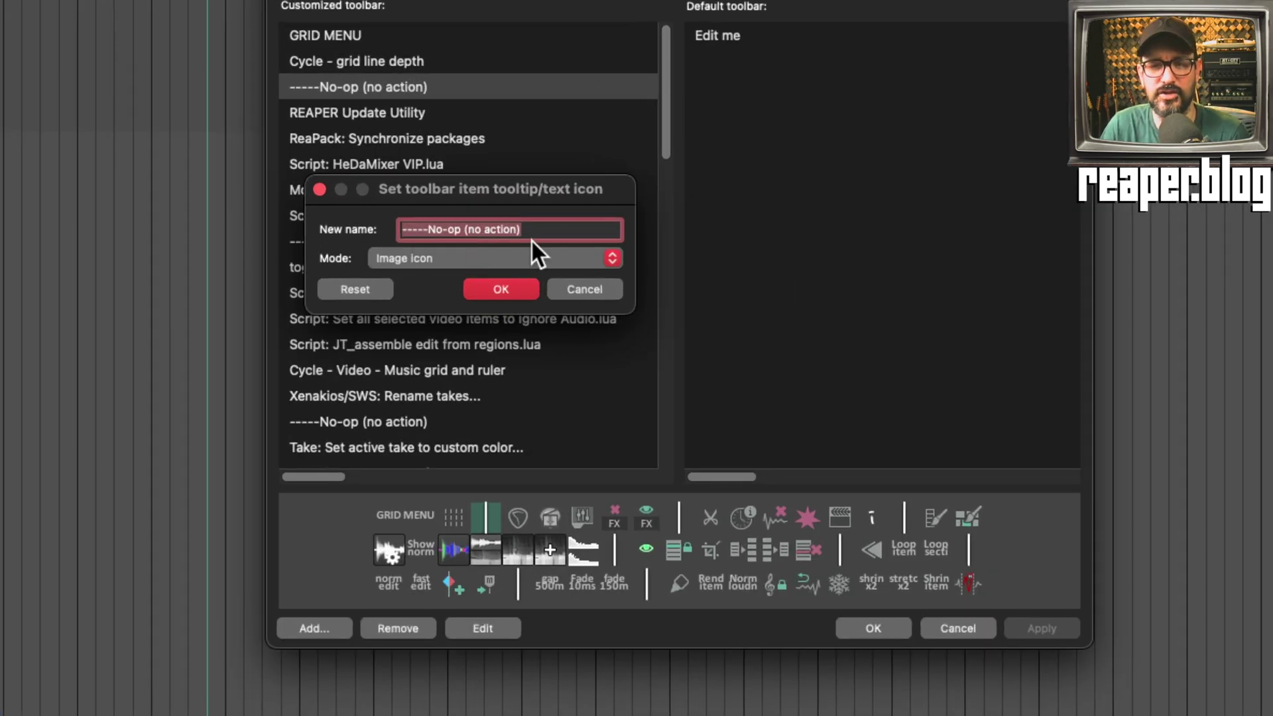
pyautogui.click(533, 256)
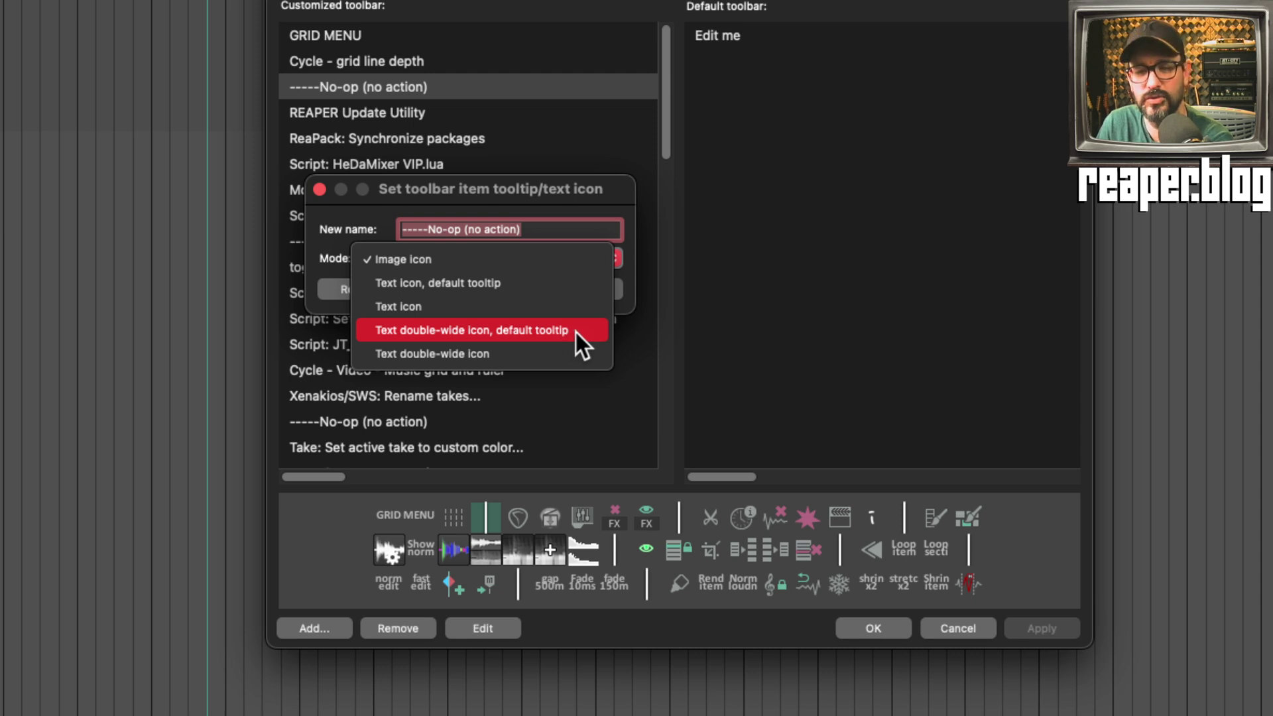
pyautogui.click(628, 272)
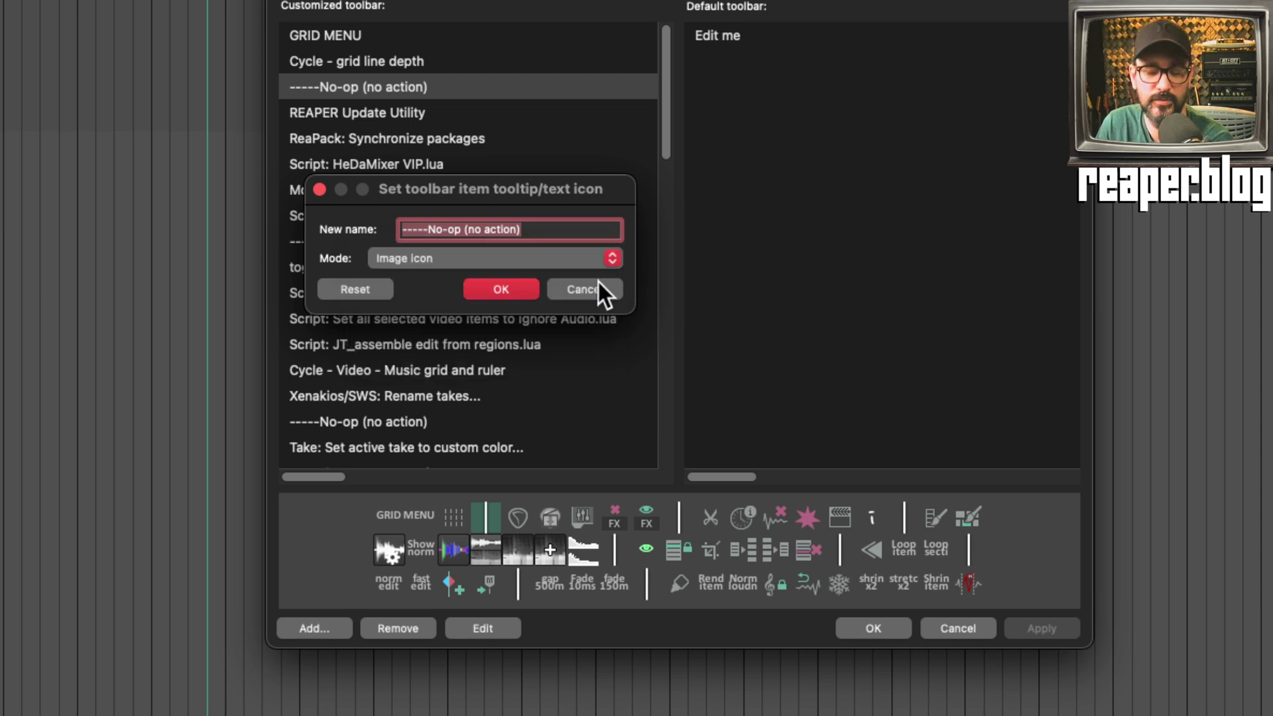
pyautogui.click(600, 257)
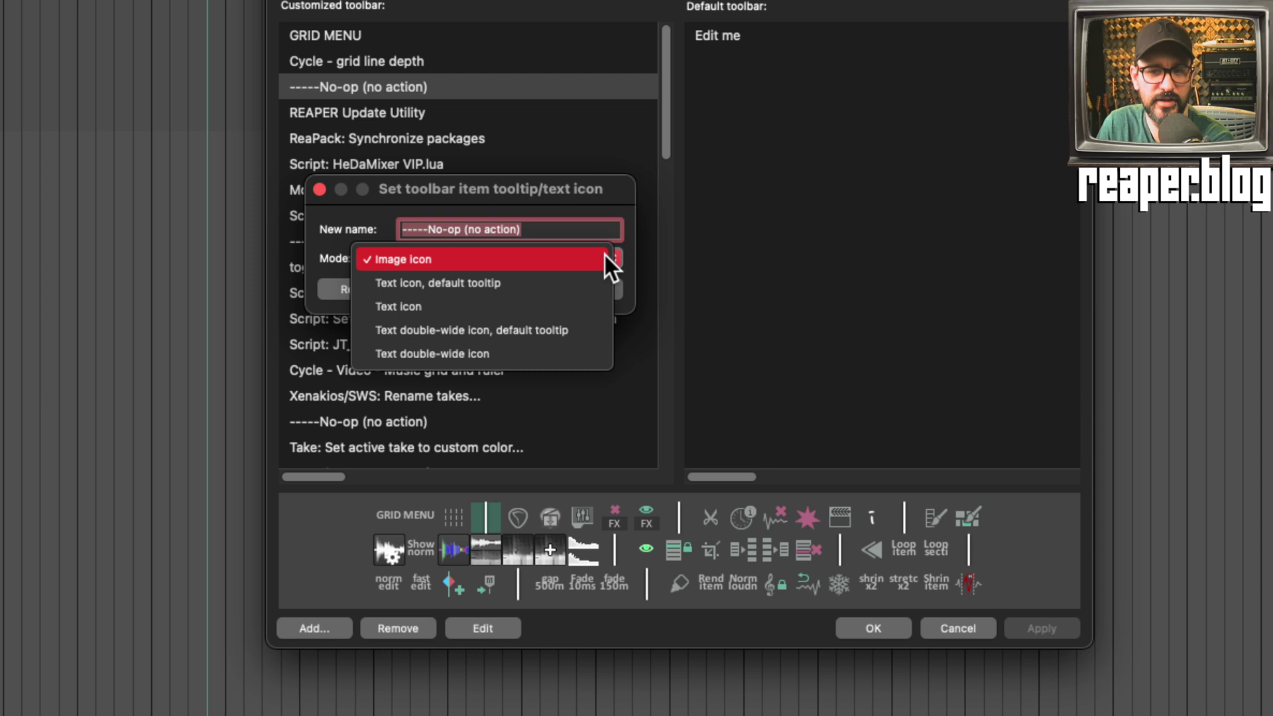
pyautogui.click(624, 250)
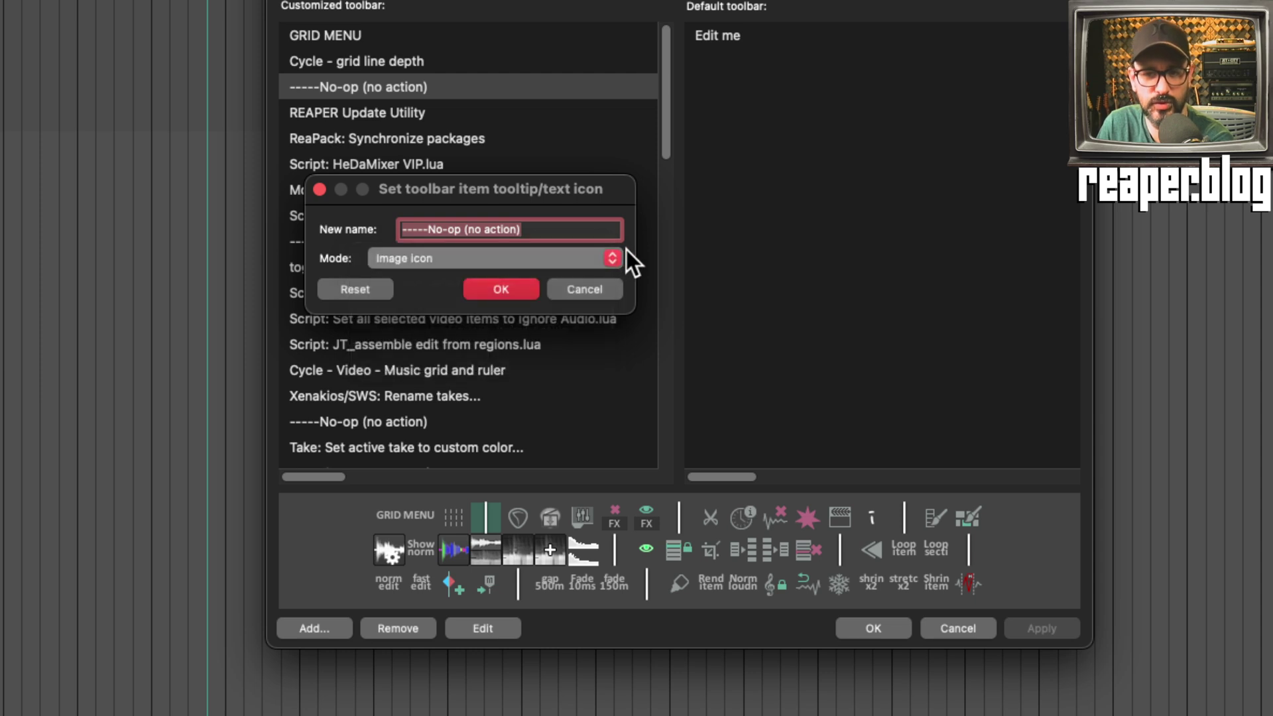
pyautogui.click(599, 289)
# - Show the No-op entry's edit choices via the Edit button instead of the context menu
pyautogui.rightClick(376, 84)
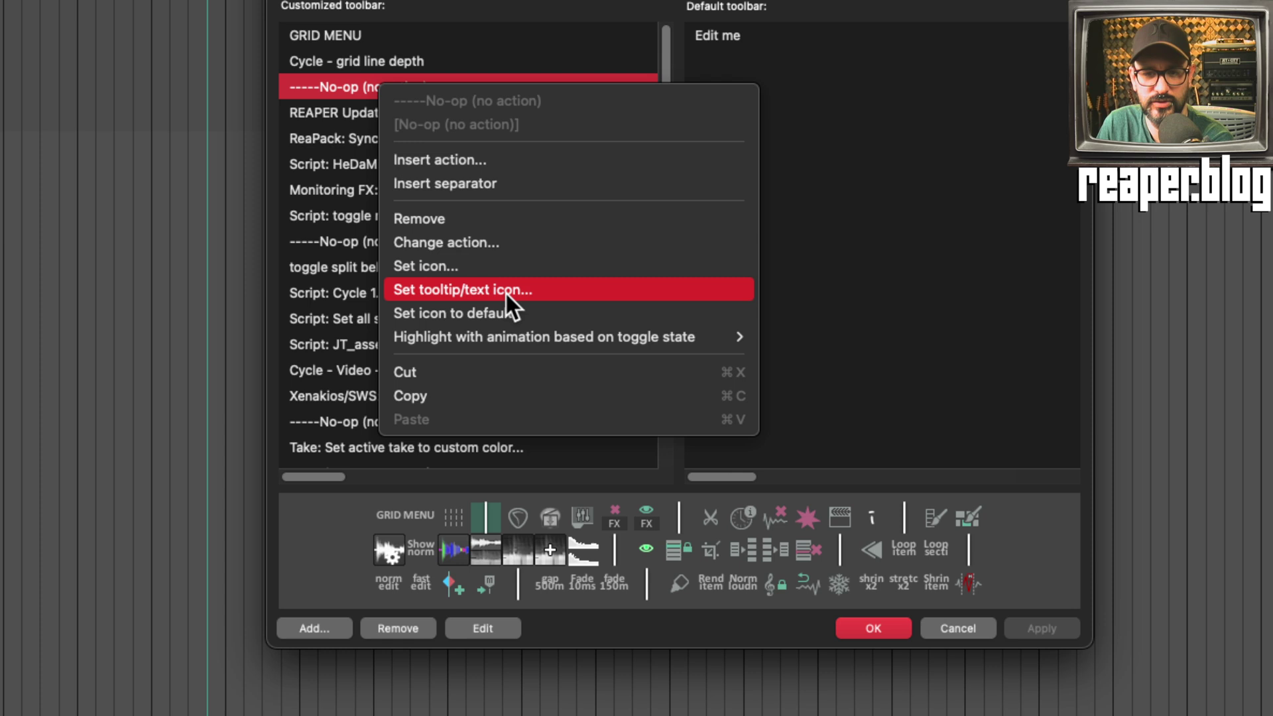
pyautogui.click(348, 293)
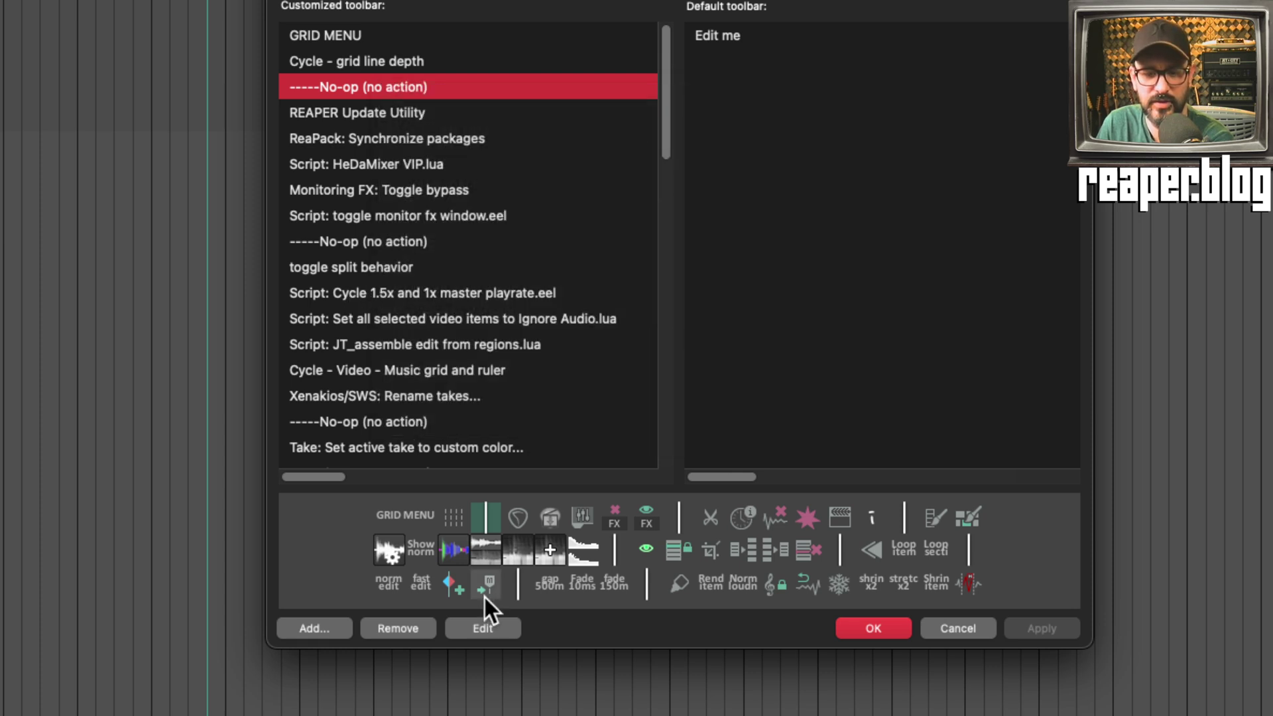
pyautogui.click(502, 628)
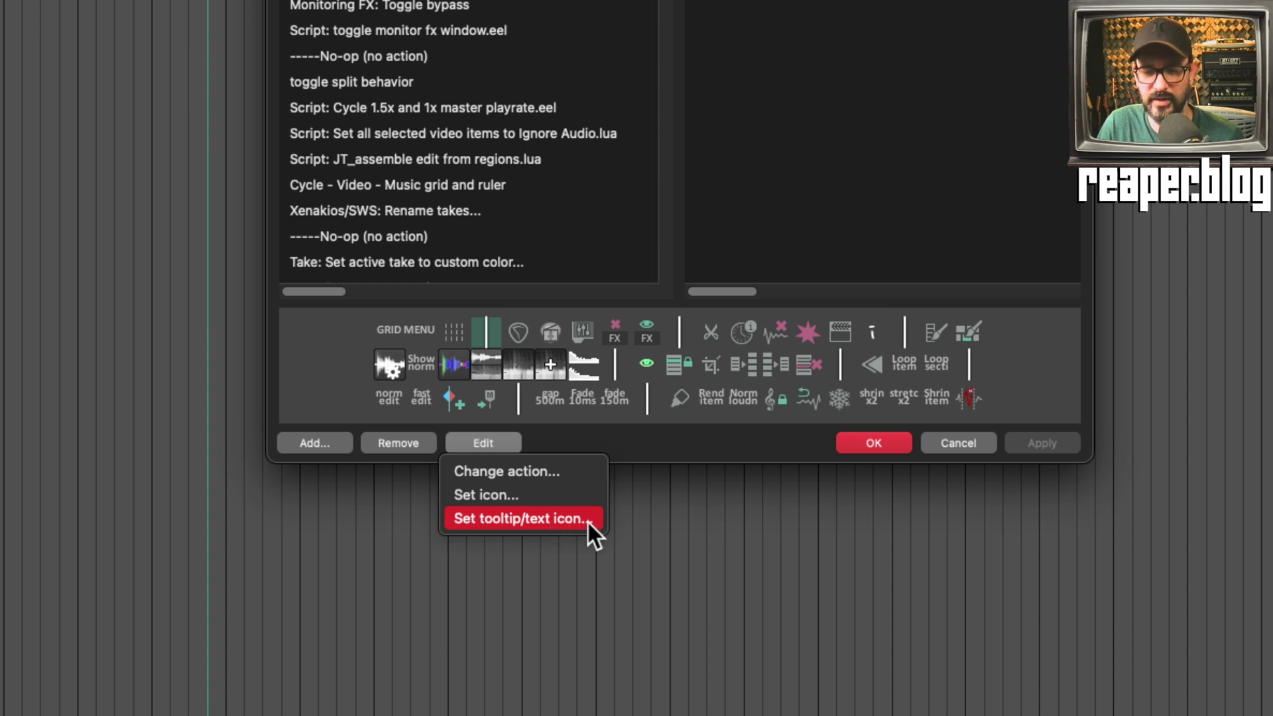
# - Open the No-op entry's tooltip/text icon settings from the Edit button's options
pyautogui.click(503, 440)
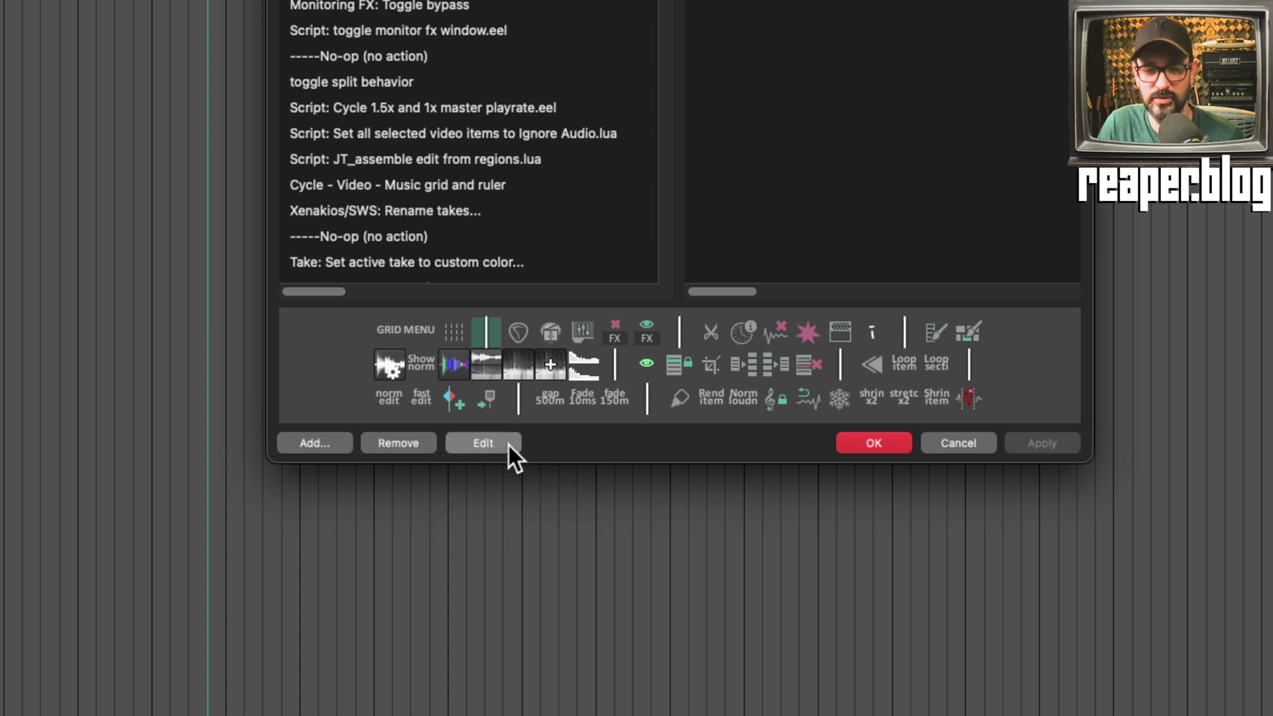
pyautogui.click(509, 449)
pyautogui.click(619, 446)
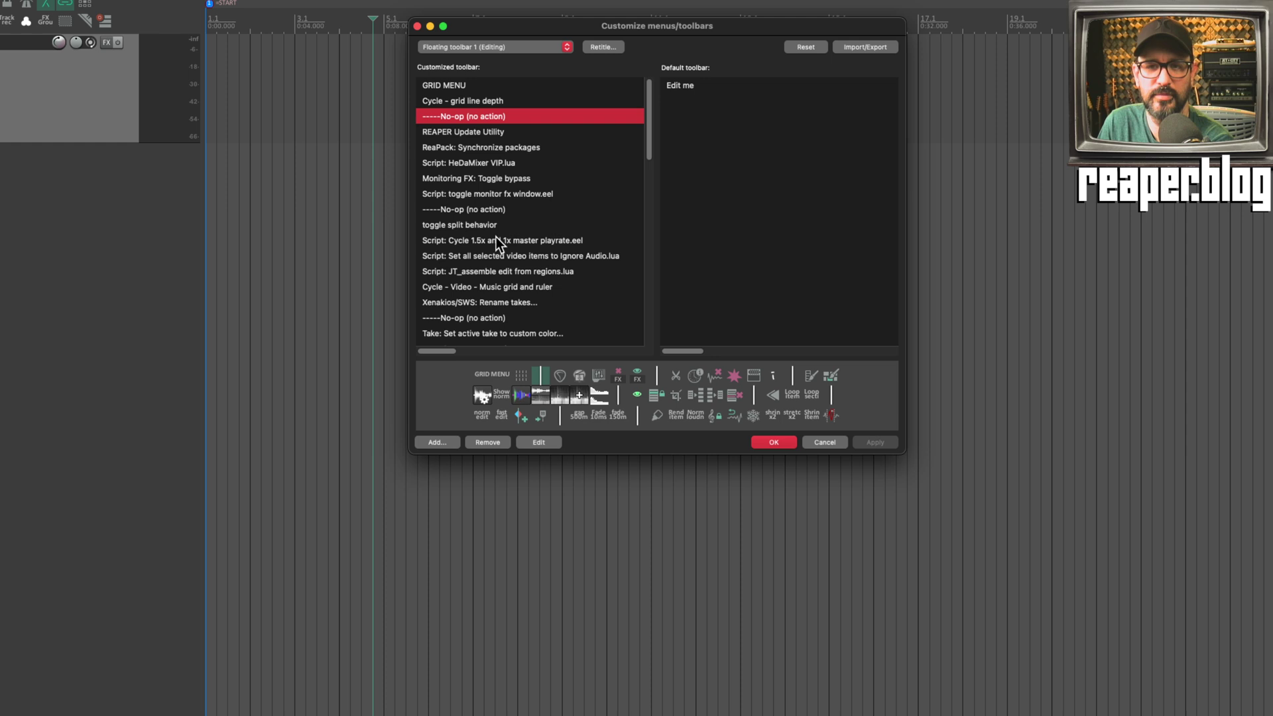
pyautogui.click(548, 440)
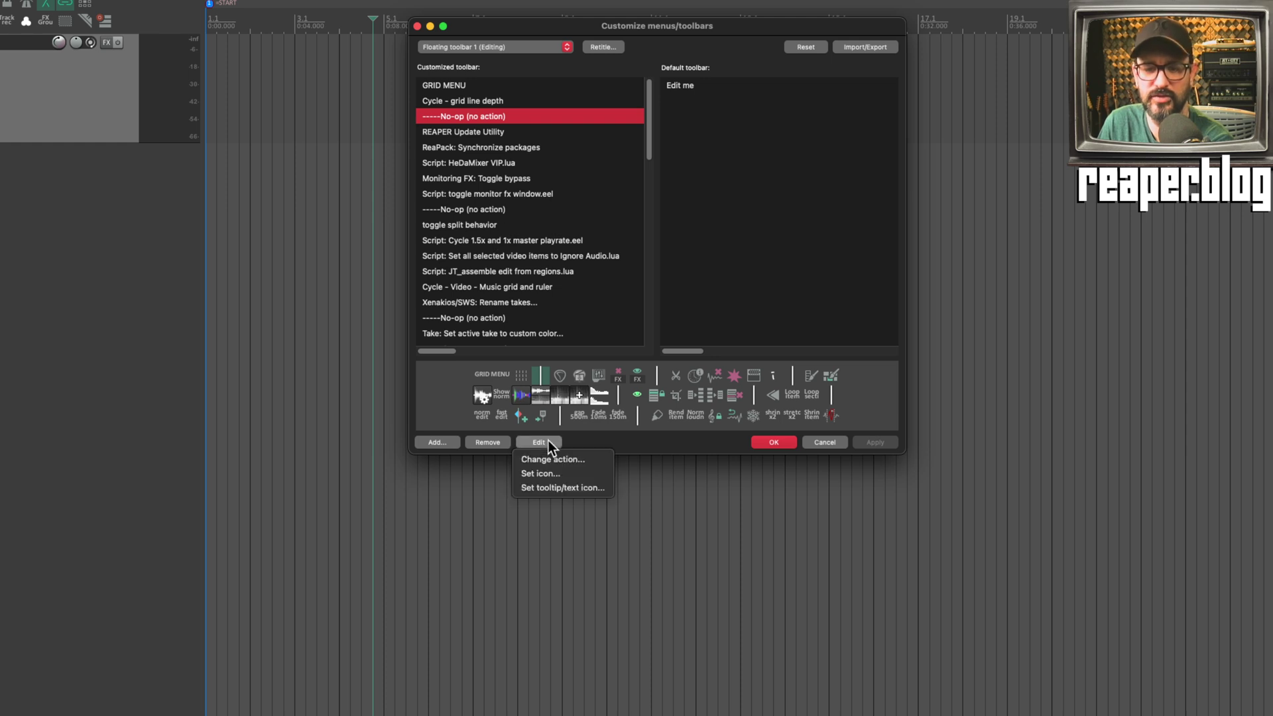
pyautogui.click(572, 490)
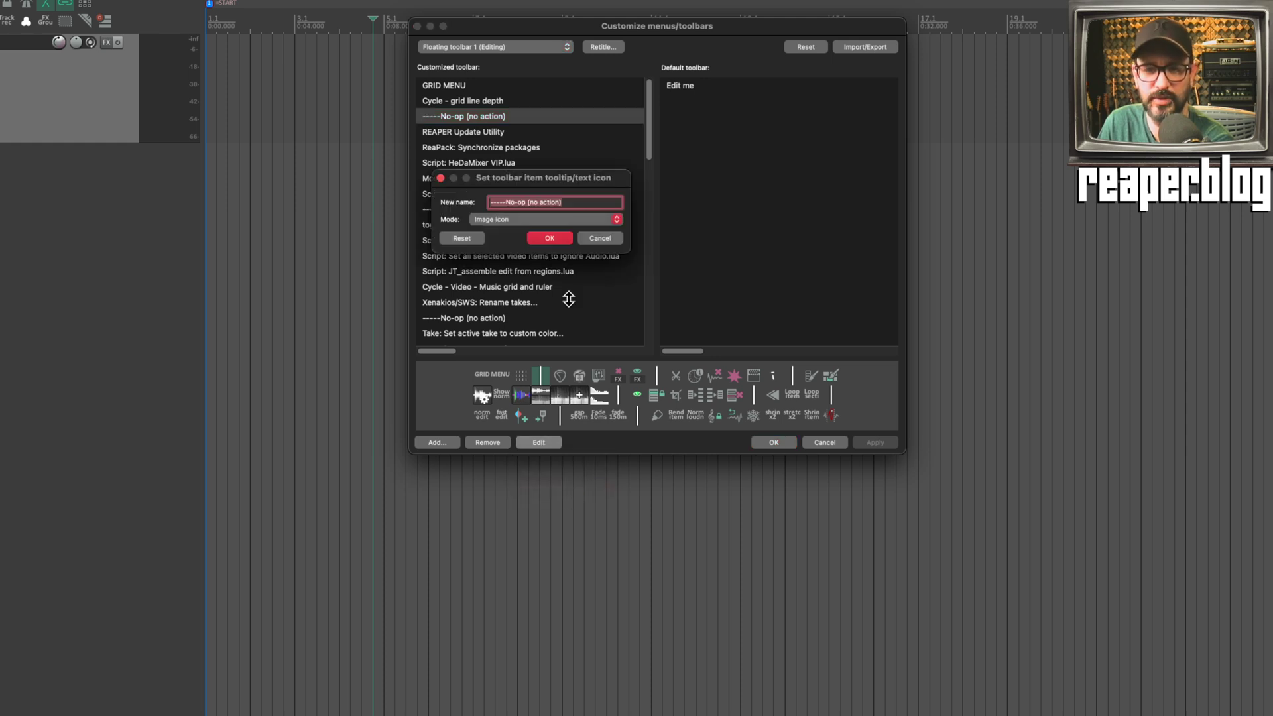
# - Check the Mode choices, leave Image icon, cancel, and bring up the menu/toolbar selector list
pyautogui.click(516, 220)
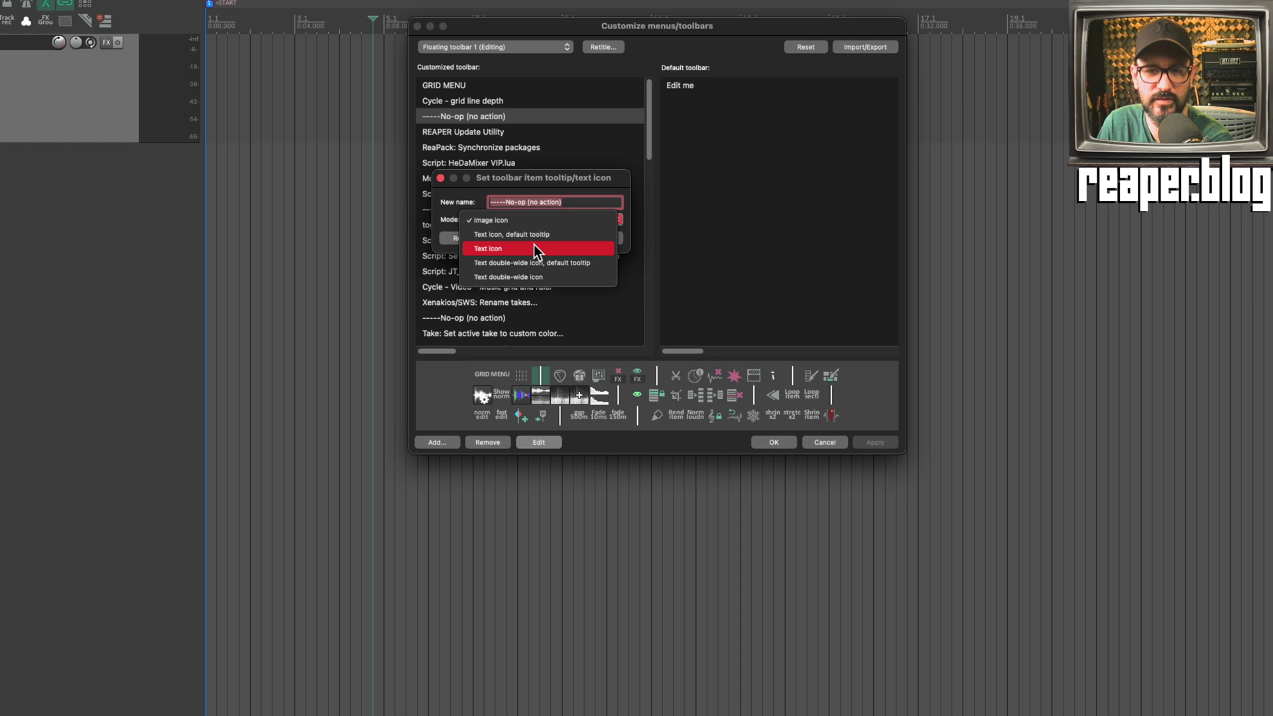
pyautogui.click(553, 189)
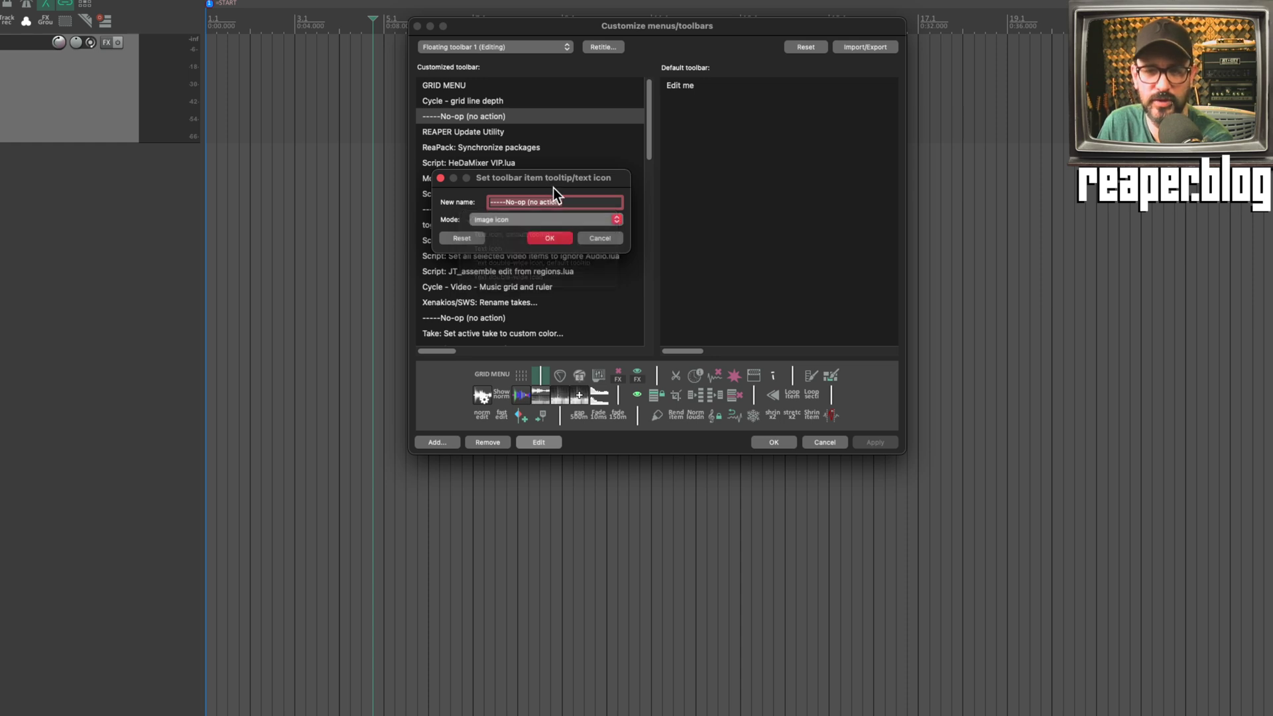
pyautogui.click(606, 237)
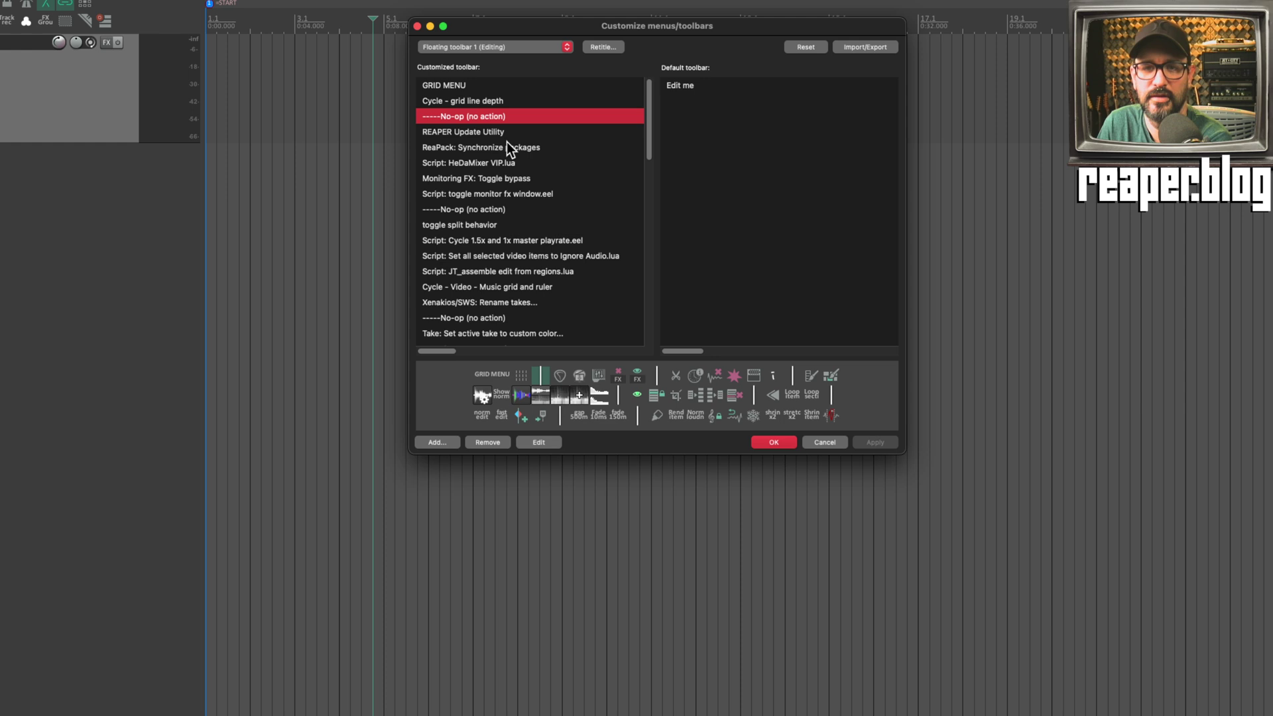
pyautogui.click(464, 47)
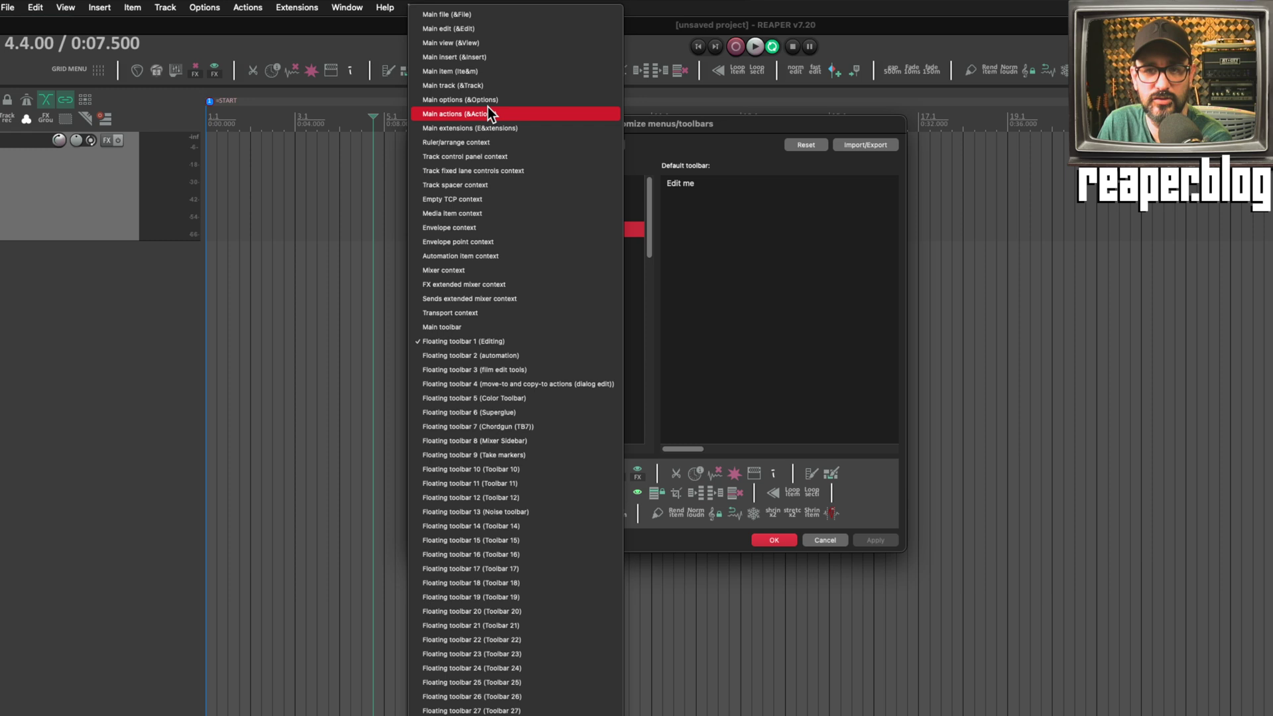
# - Cut the Split items at cursor through Heal splits entries from the Main item menu
pyautogui.click(484, 71)
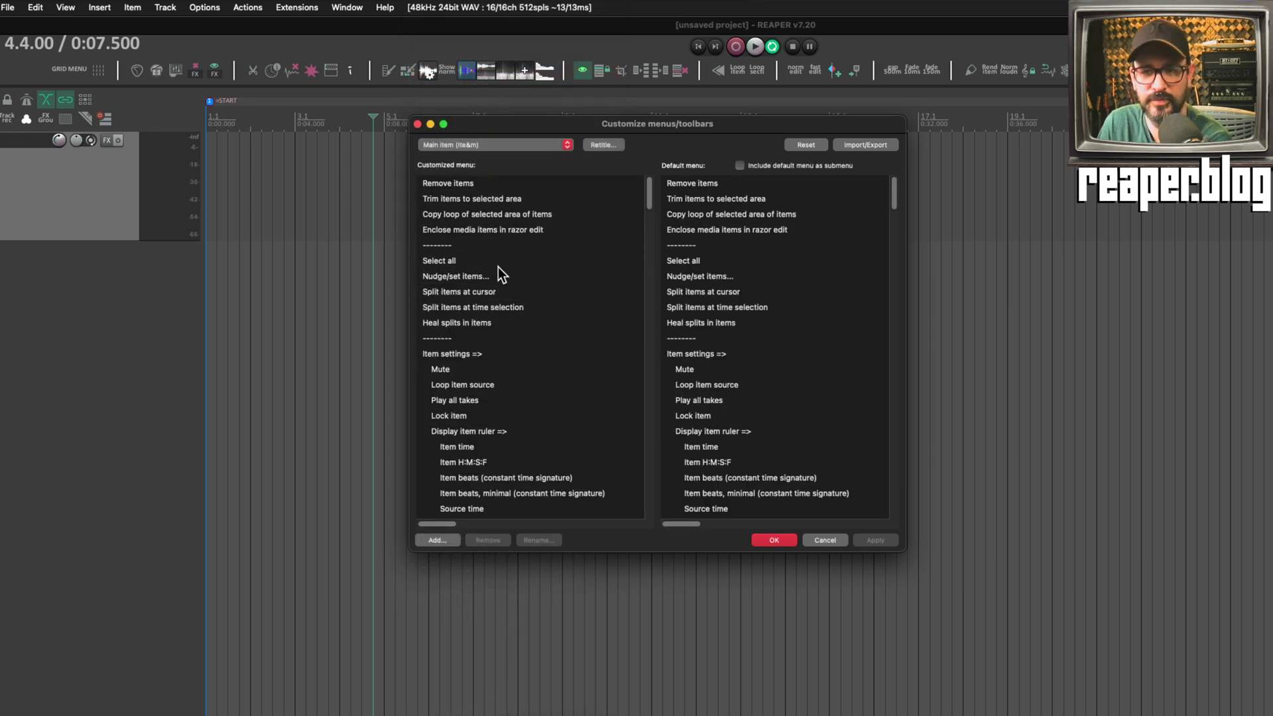
pyautogui.scroll(-1, 577, 356)
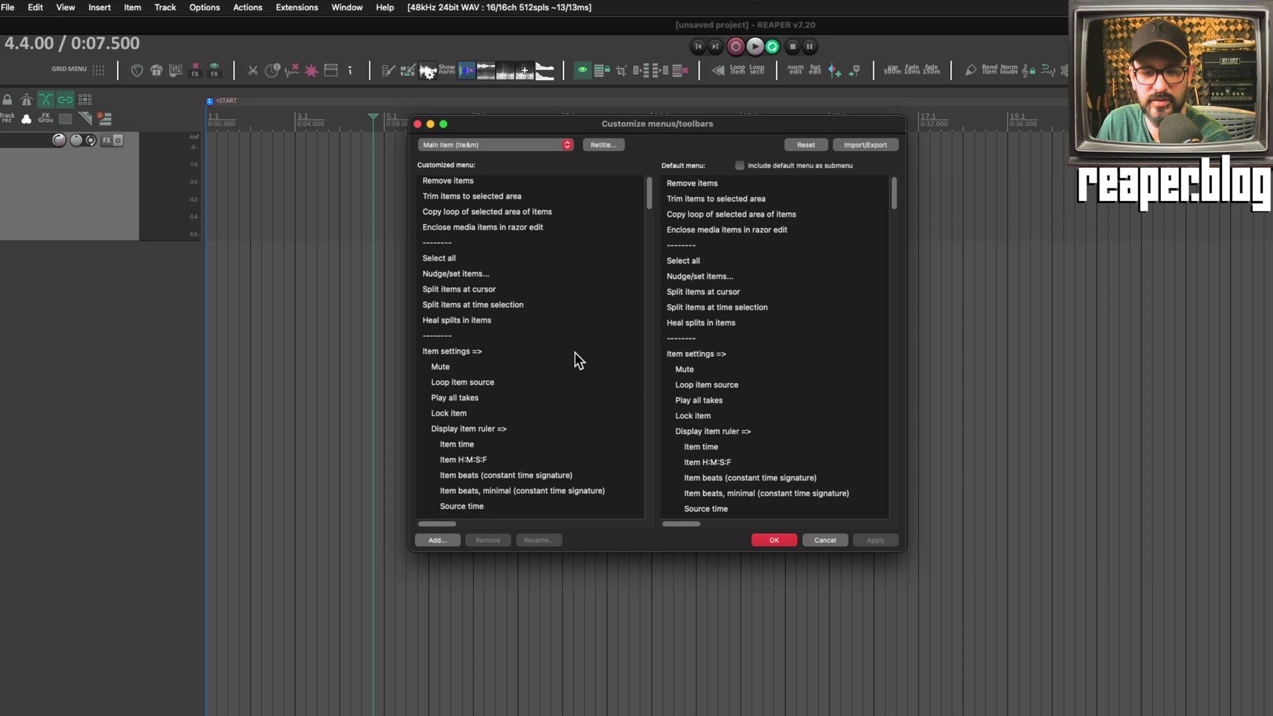
pyautogui.click(504, 252)
pyautogui.keyDown('shift'); pyautogui.click(504, 285); pyautogui.keyUp('shift')
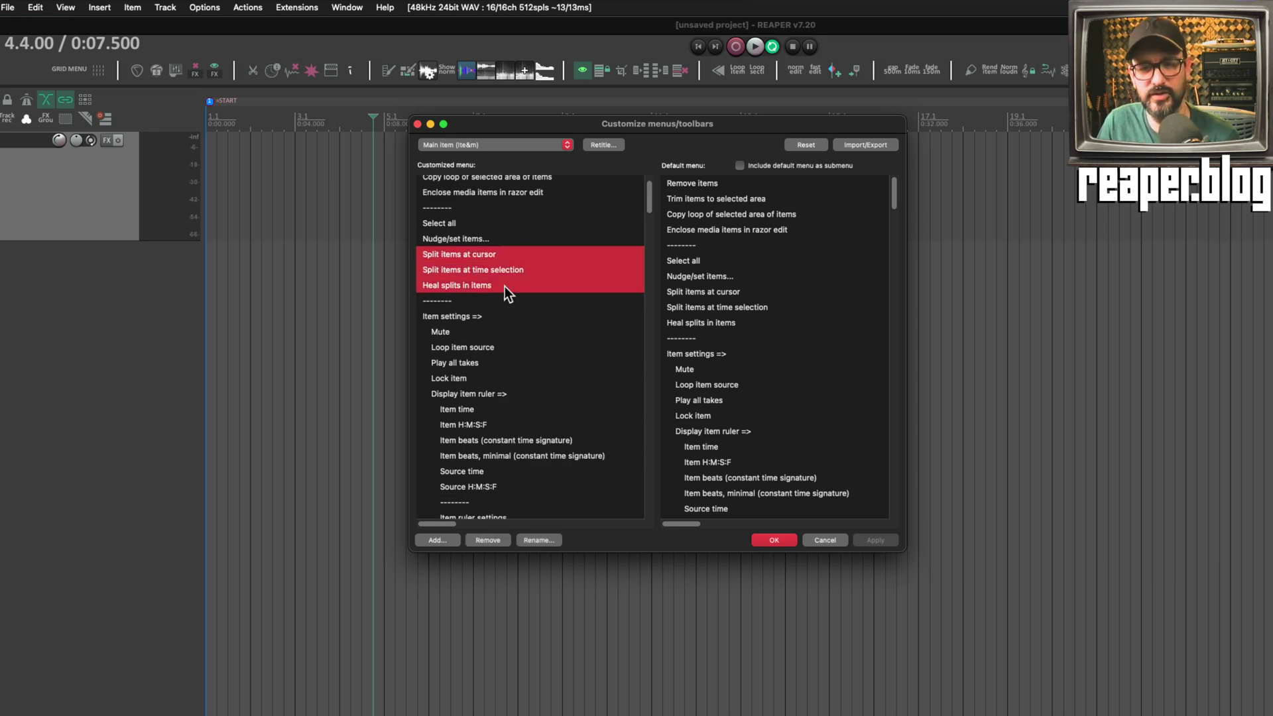
pyautogui.rightClick(515, 273)
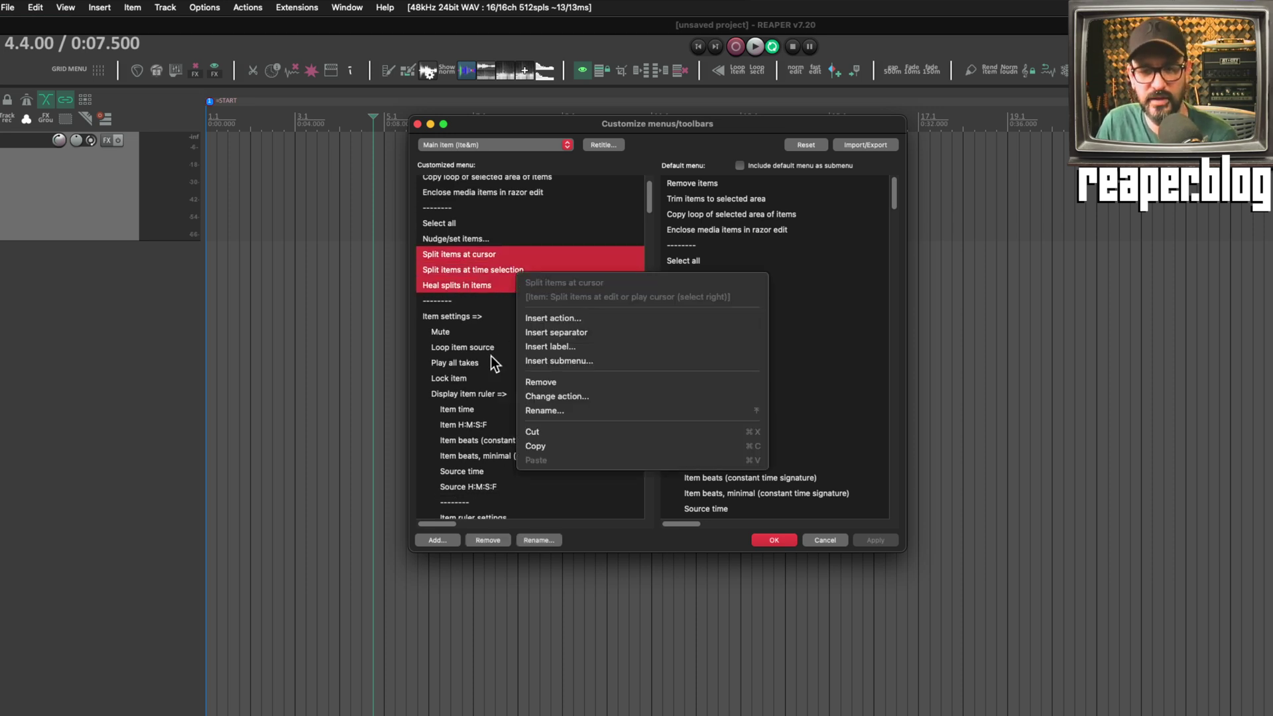
pyautogui.click(552, 433)
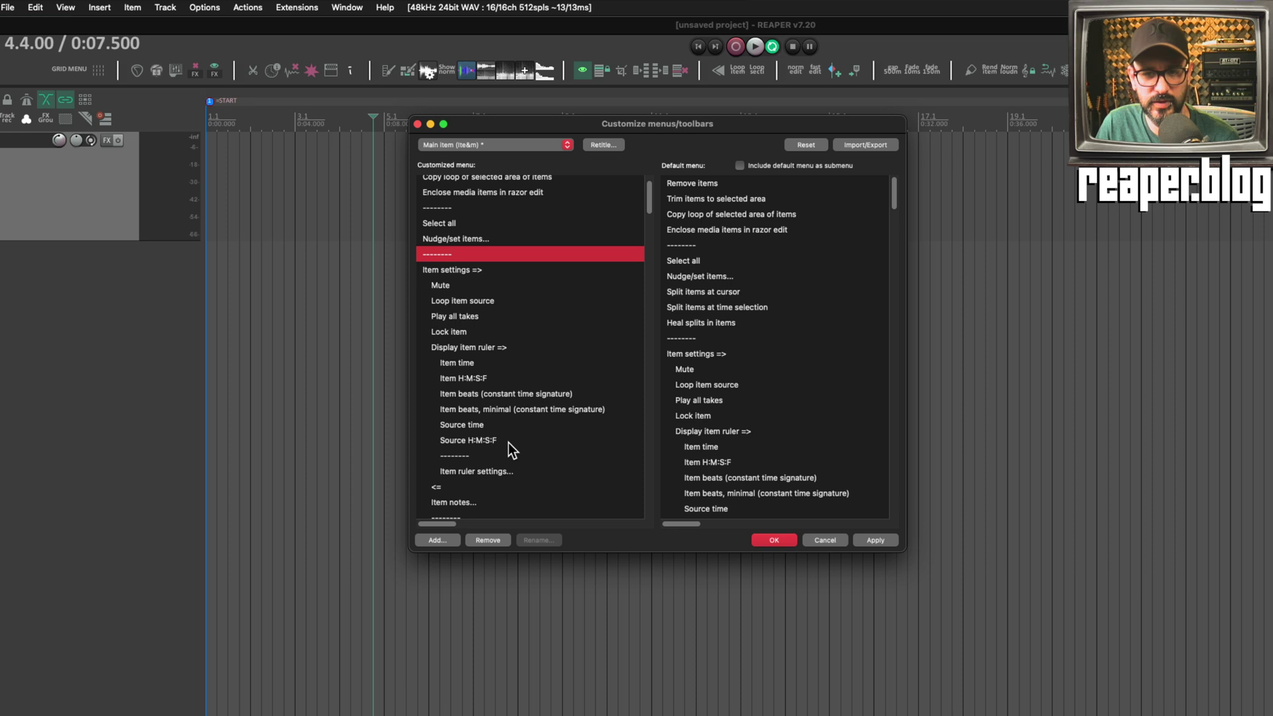
# - Revert the unsaved changes to the Main item menu via Reset
pyautogui.moveTo(640, 125); pyautogui.dragTo(580, 129)
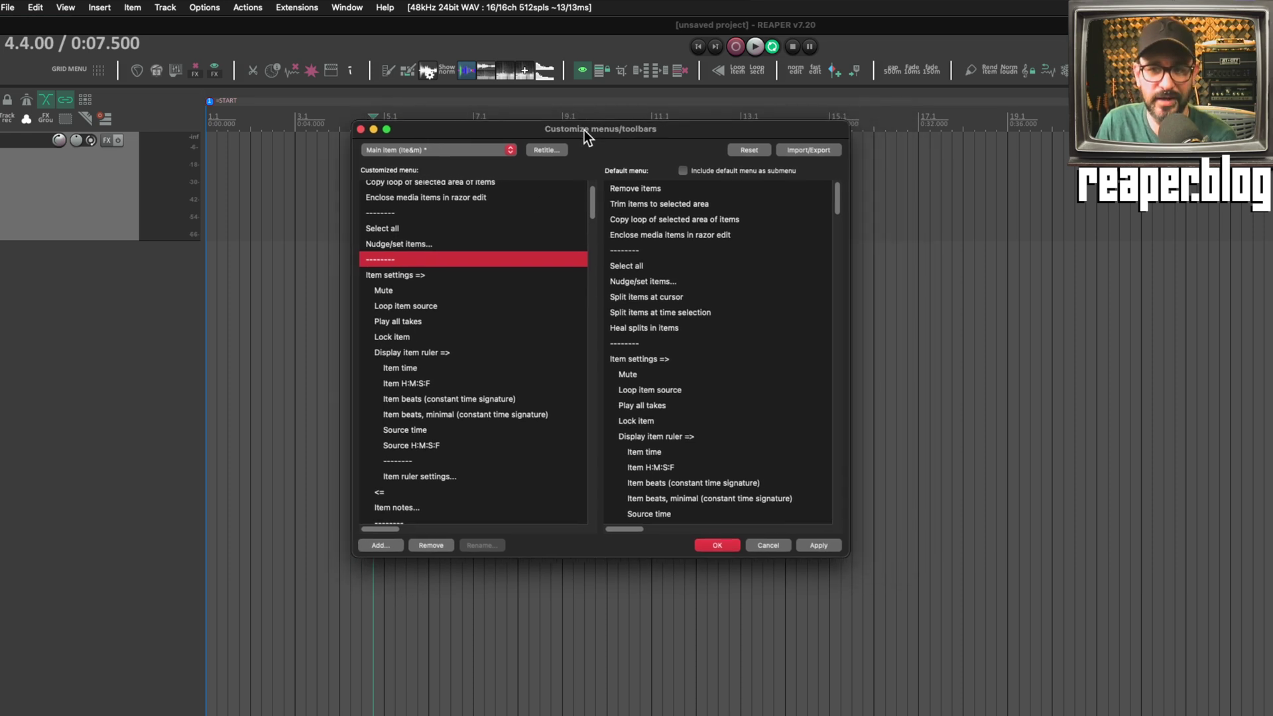
pyautogui.click(745, 149)
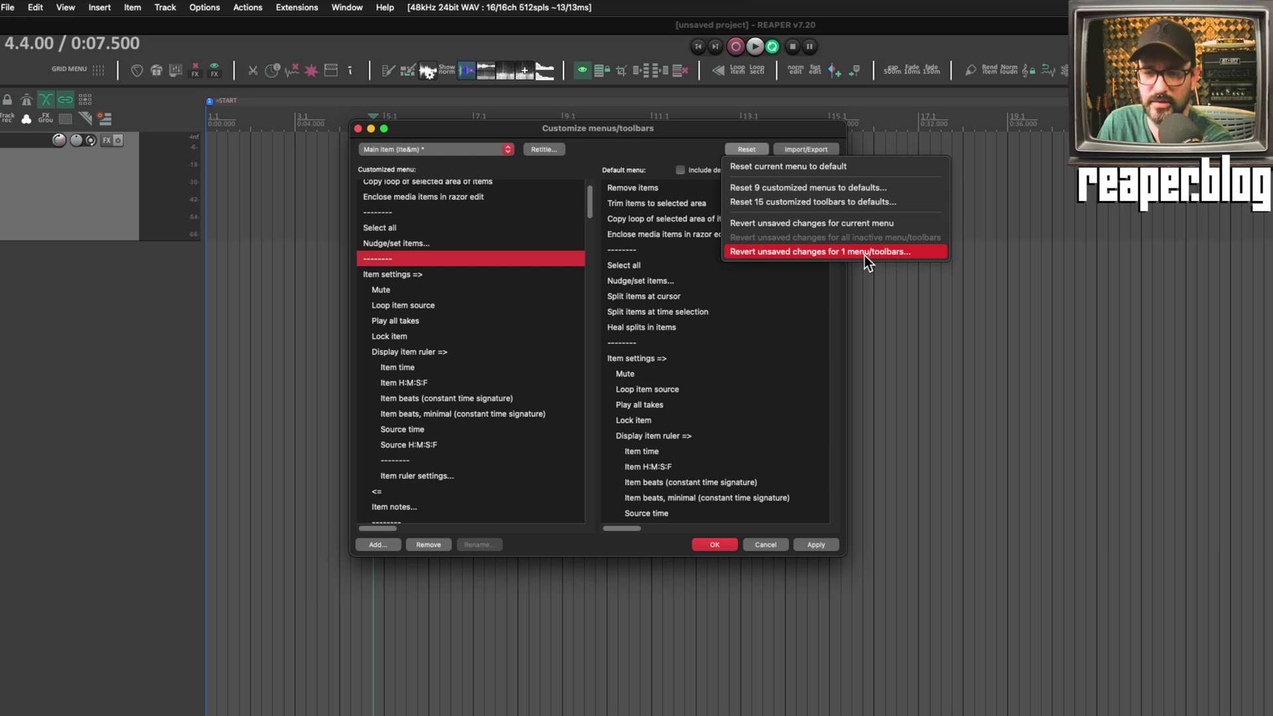
pyautogui.click(846, 224)
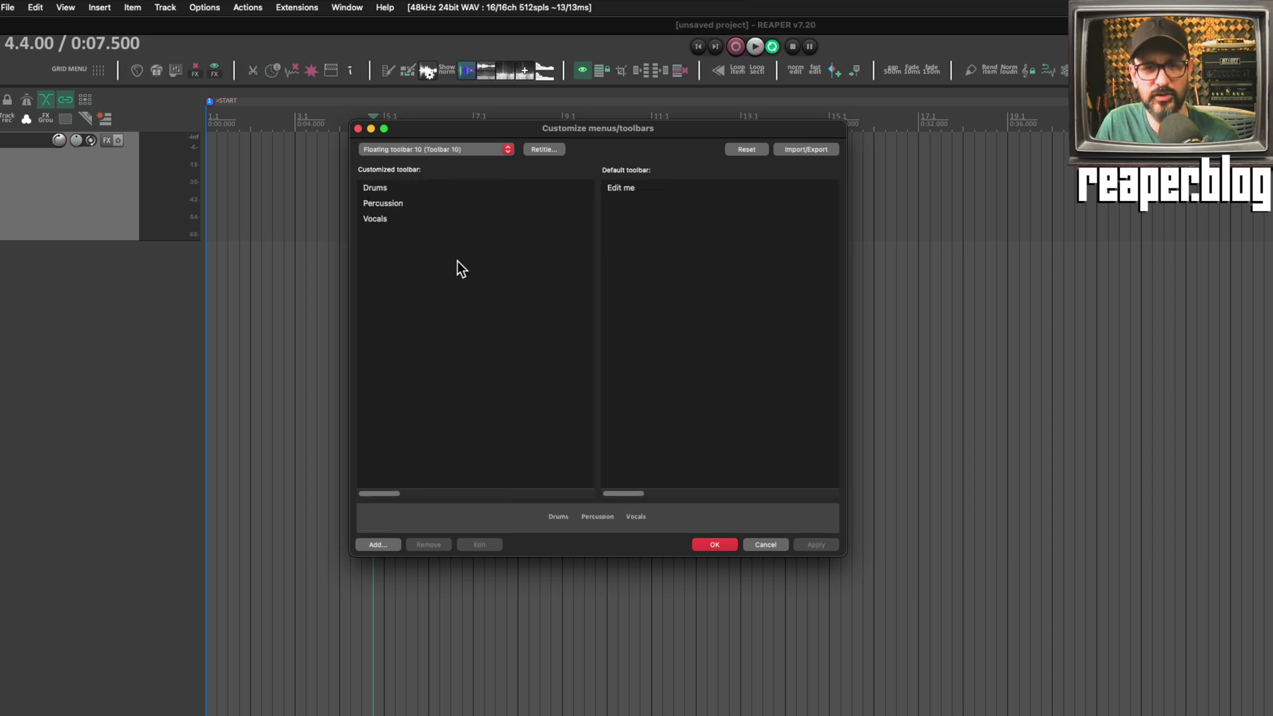
# - Copy the Drums, Percussion and Vocals buttons from Floating toolbar 10
pyautogui.click(376, 189)
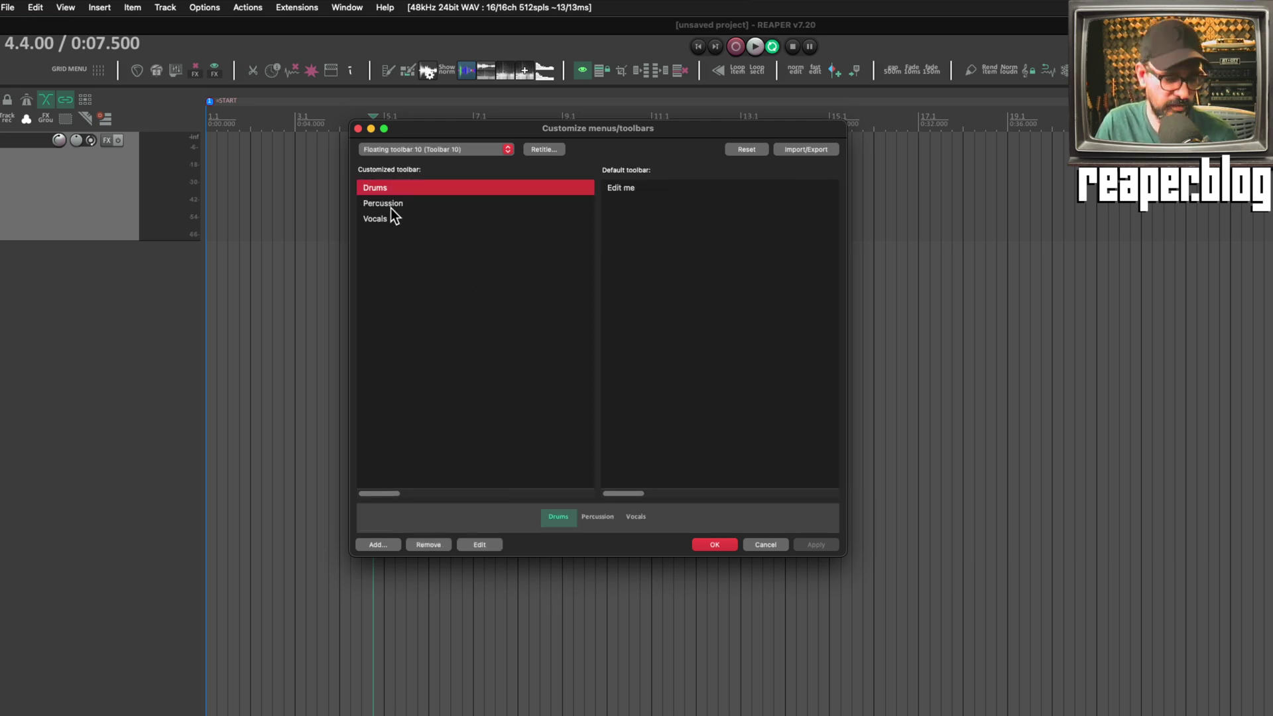
pyautogui.keyDown('shift'); pyautogui.click(400, 220); pyautogui.keyUp('shift')
pyautogui.rightClick(411, 213)
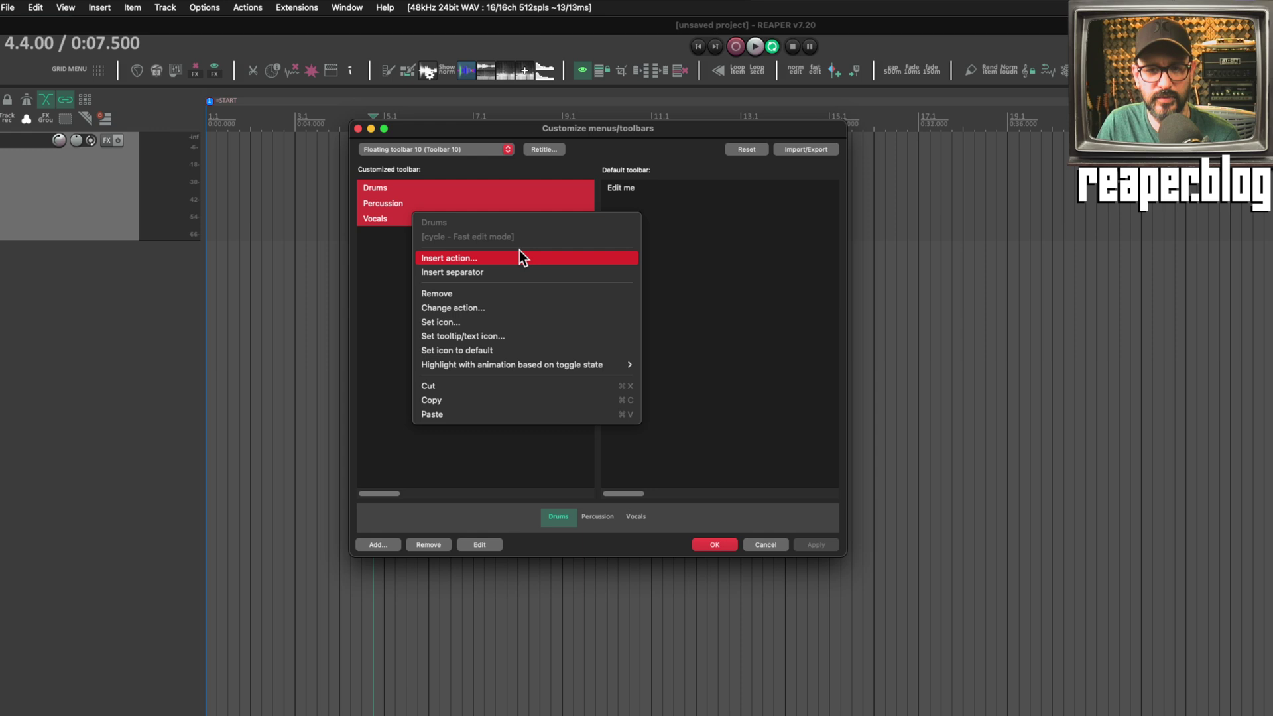
pyautogui.click(488, 395)
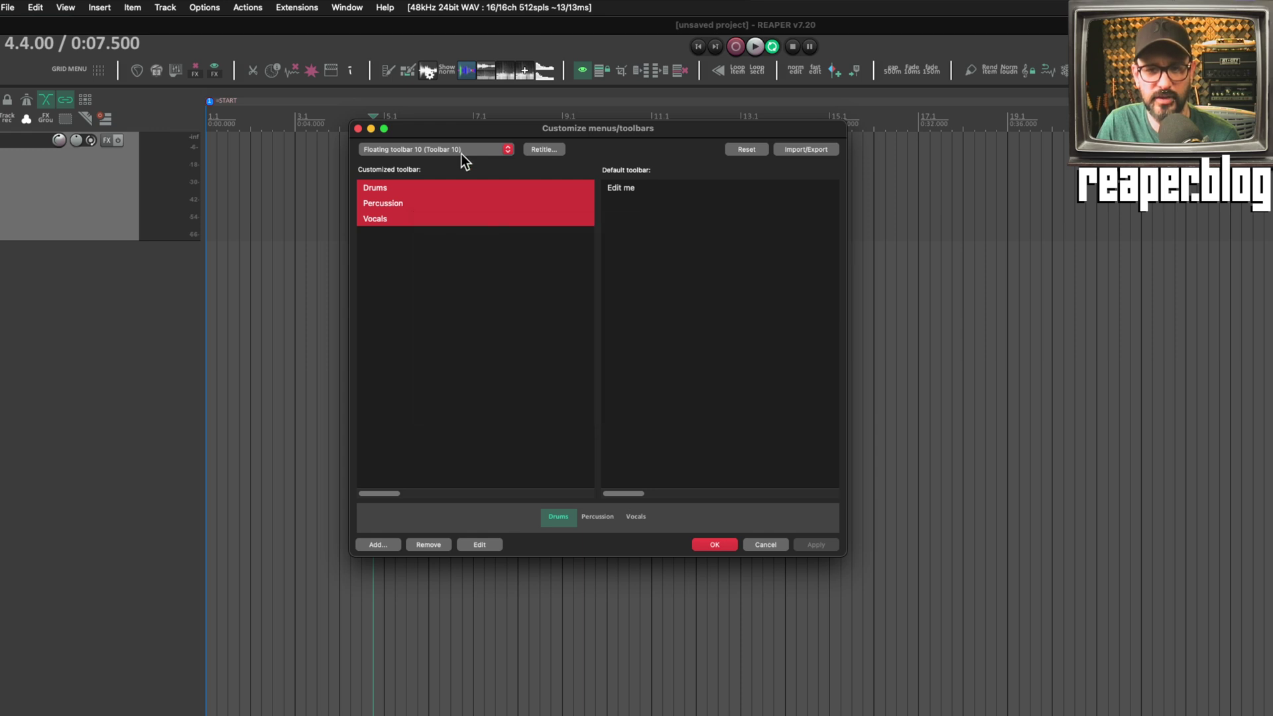
# - Paste the three buttons into Floating toolbar 11 and clear the selection
pyautogui.click(461, 150)
pyautogui.click(466, 164)
pyautogui.rightClick(429, 268)
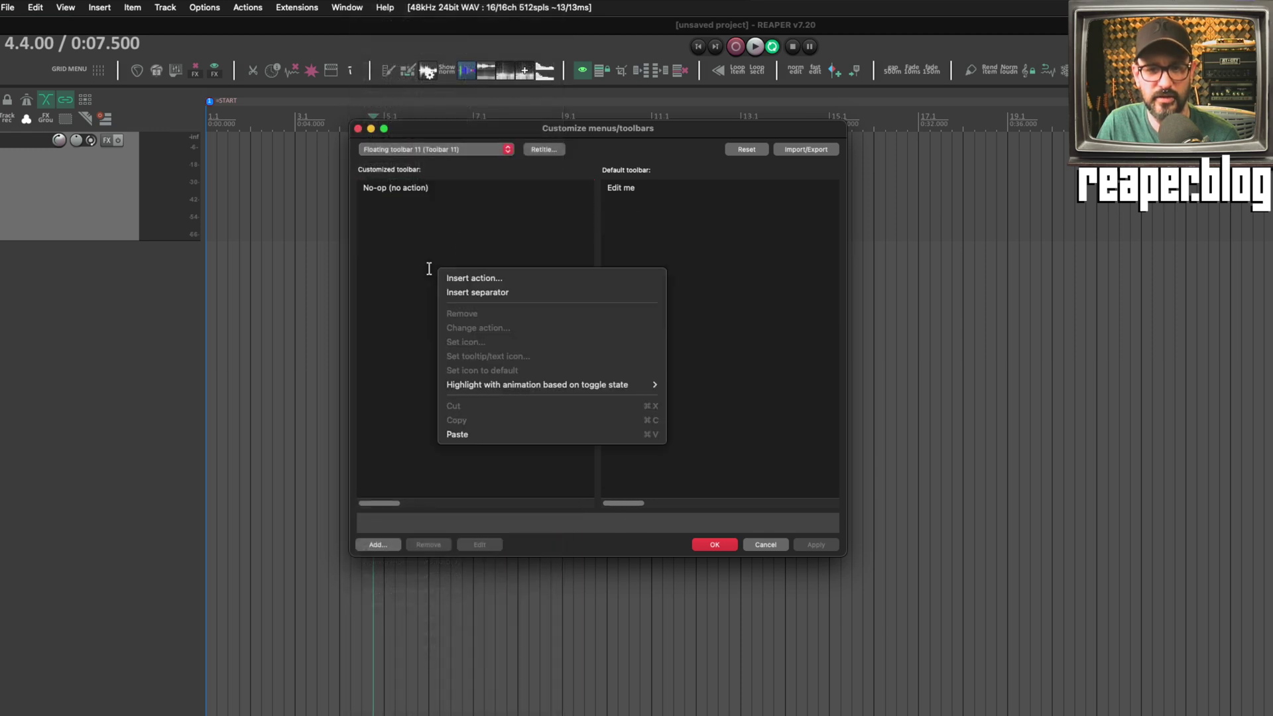
pyautogui.click(484, 435)
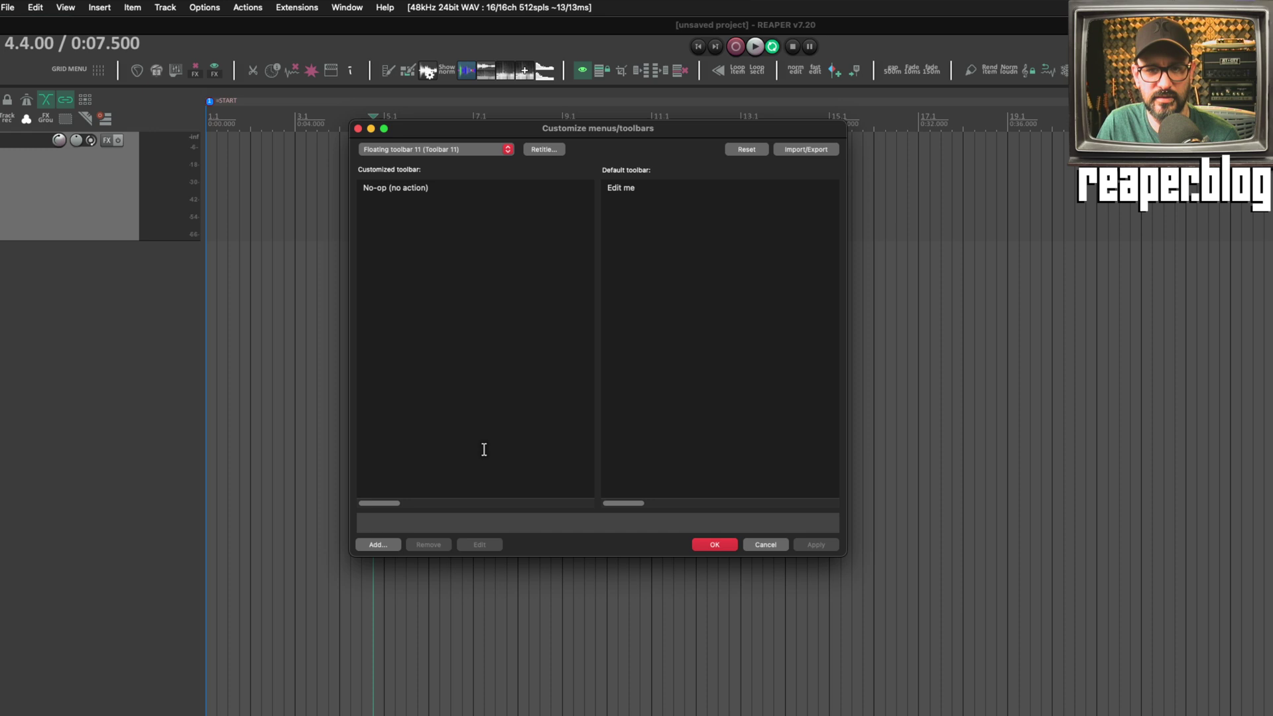
pyautogui.click(479, 392)
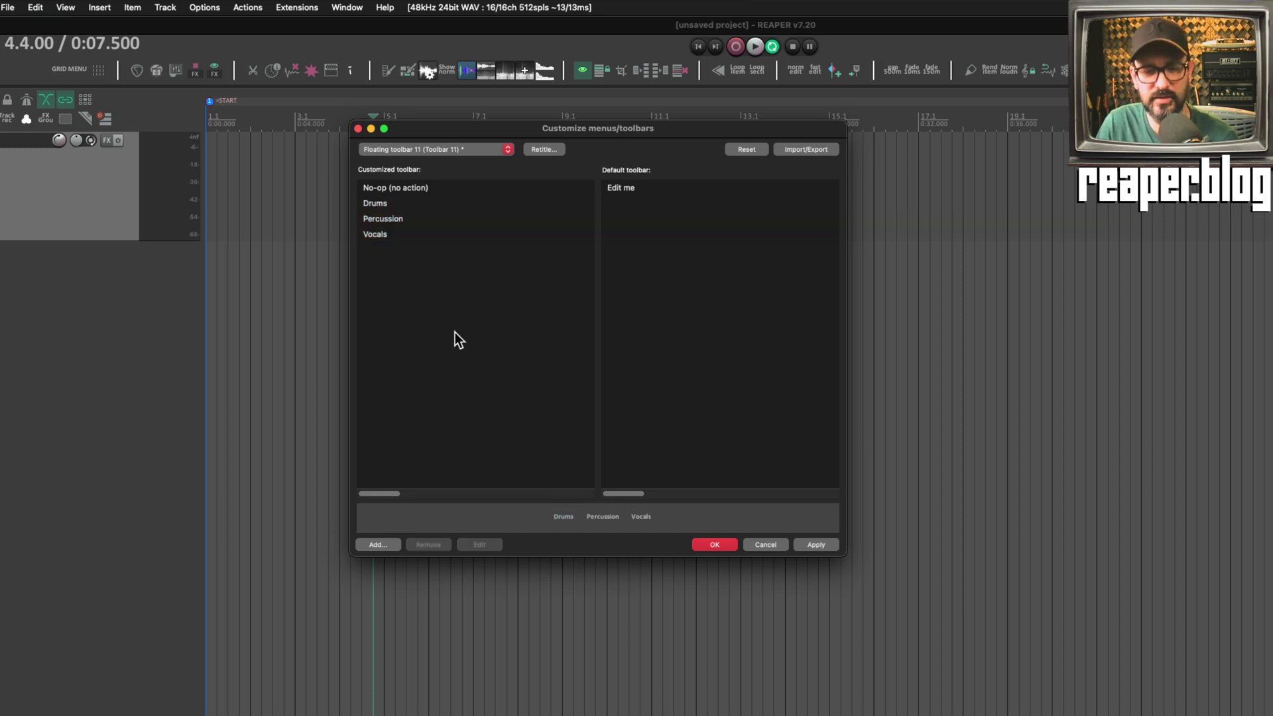